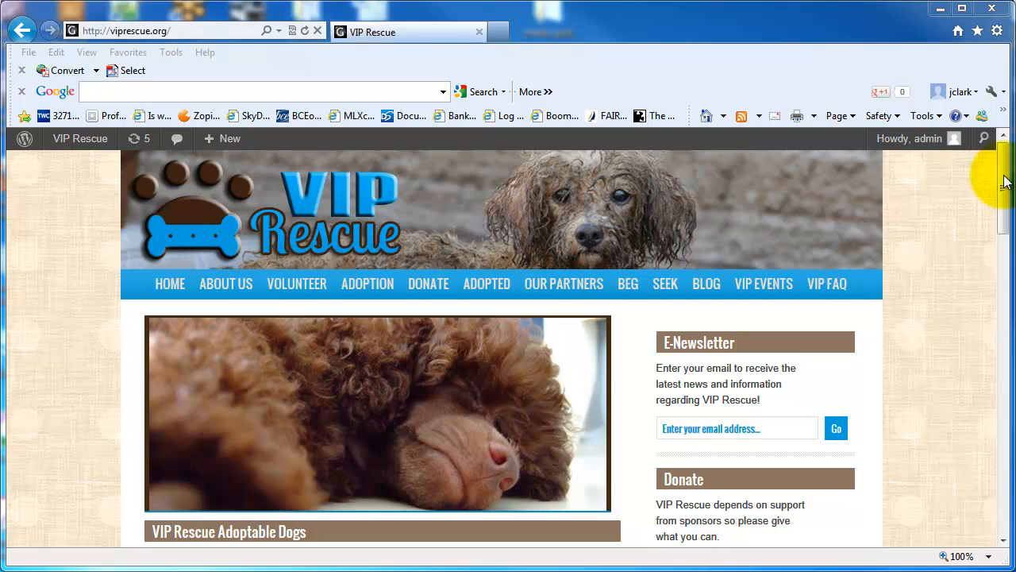
# Step: Open the site's admin Dashboard from the VIP Rescue menu
pyautogui.moveTo(1005, 181); pyautogui.dragTo(1003, 483)
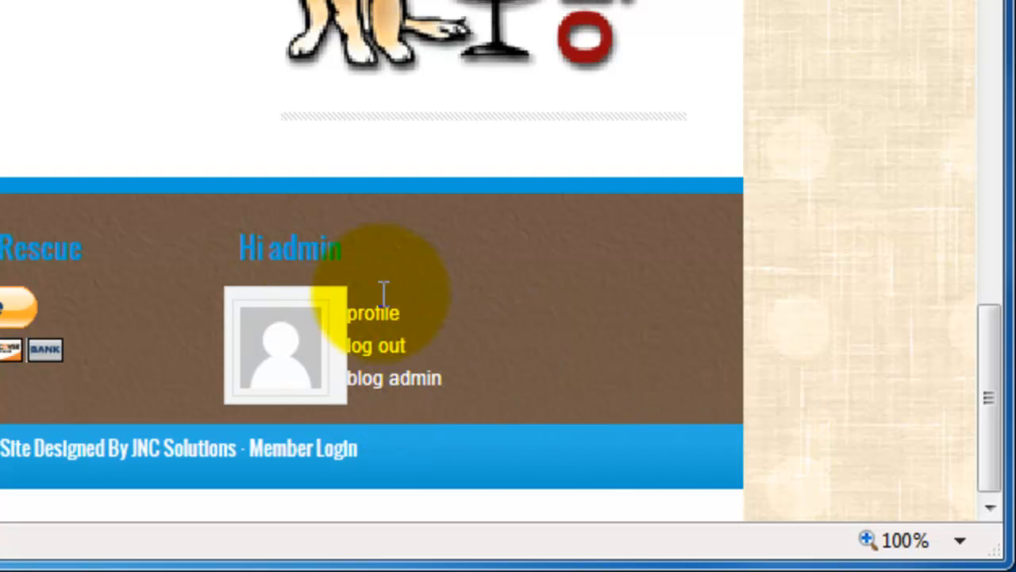
pyautogui.moveTo(989, 393); pyautogui.dragTo(994, 16)
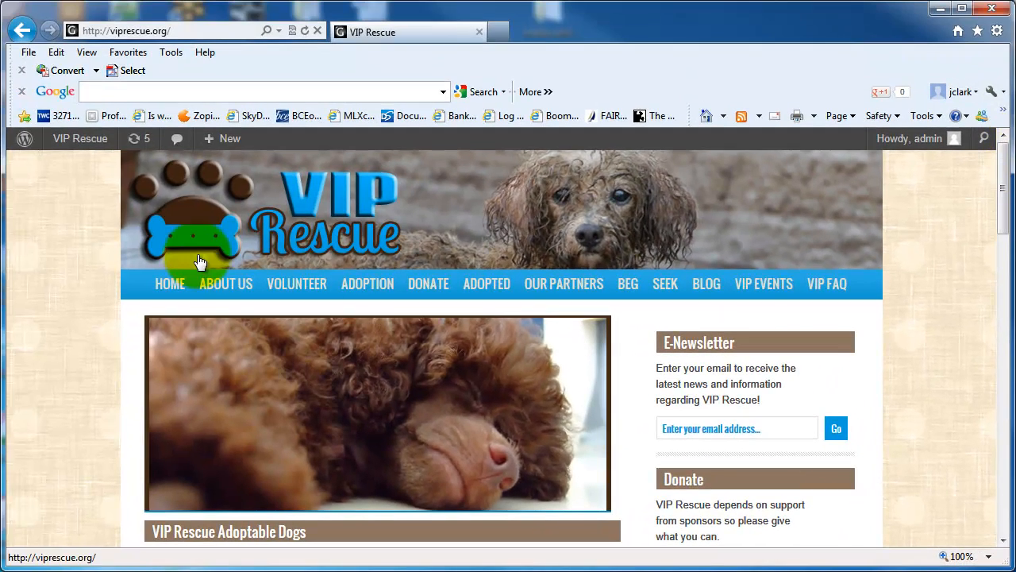
pyautogui.moveTo(86, 149)
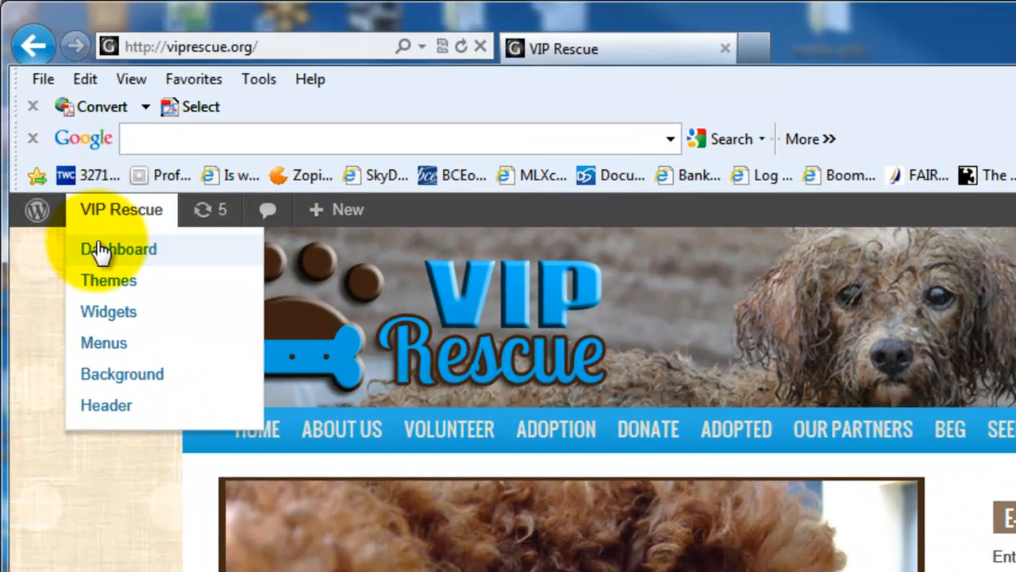
pyautogui.click(99, 253)
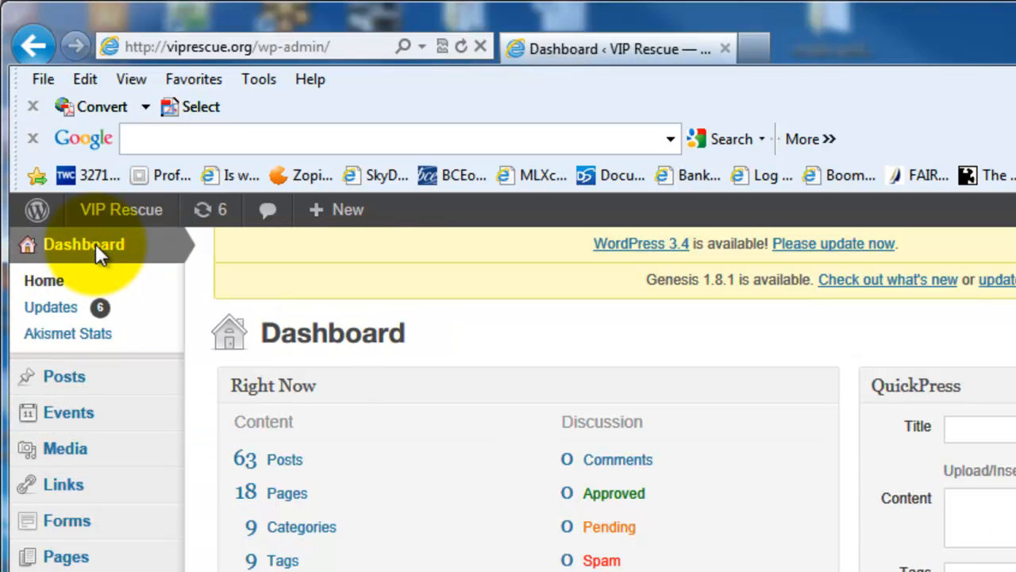
# Step: Start a new post and title it "Maderia"
pyautogui.moveTo(101, 376)
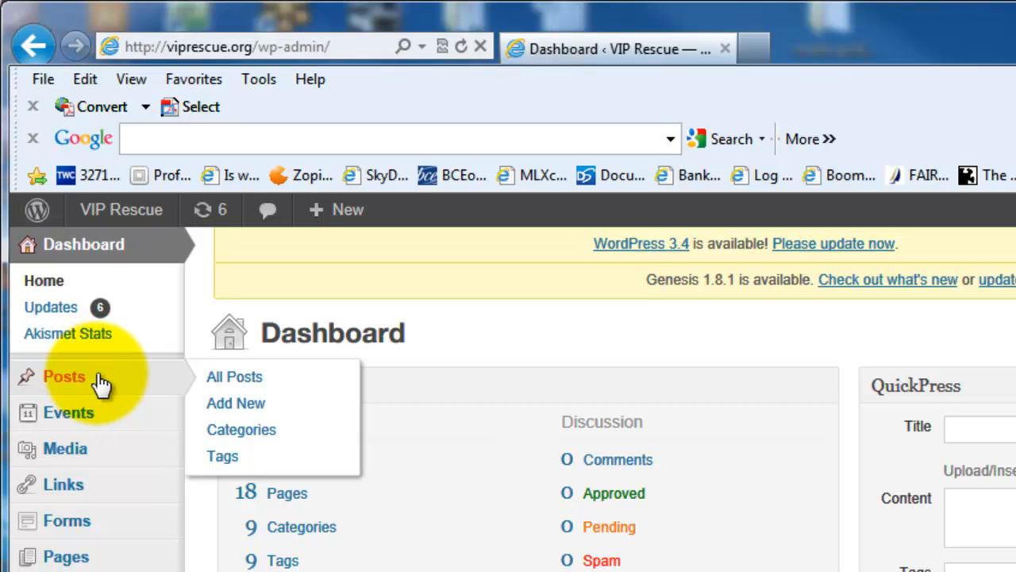
pyautogui.click(249, 405)
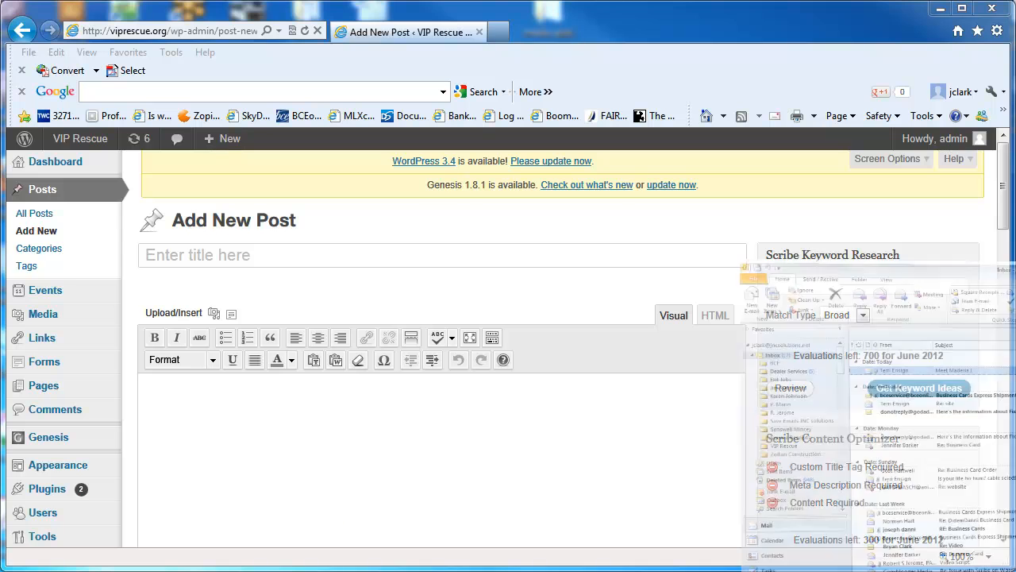
pyautogui.click(178, 252)
pyautogui.write('Mad')
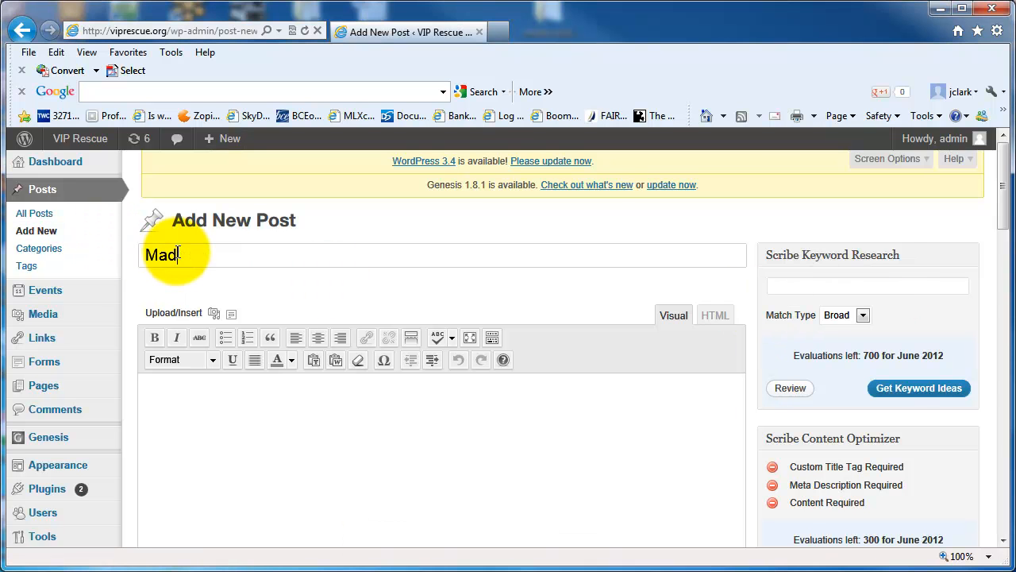
pyautogui.write('eria')
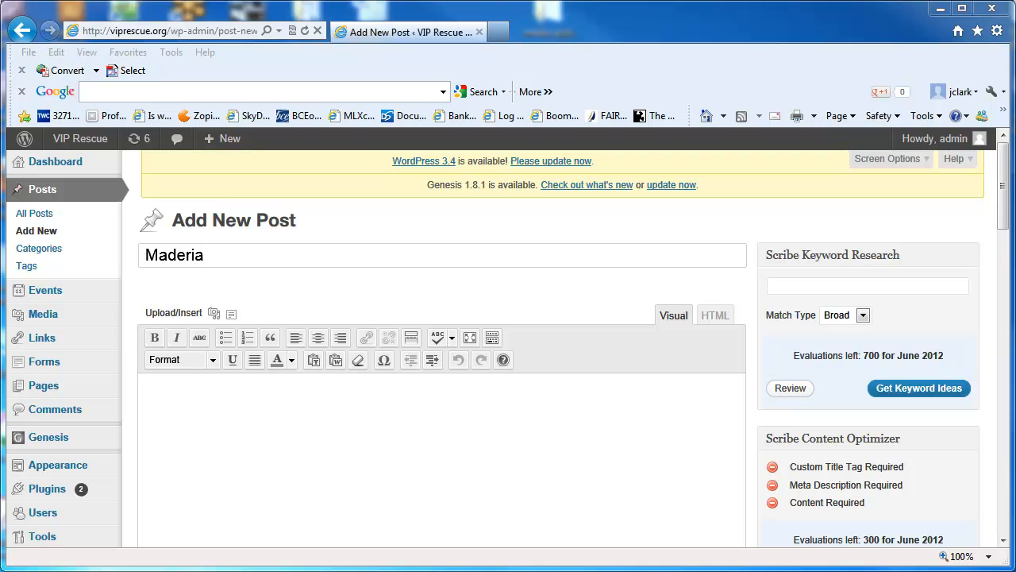
# Step: Upload the Desktop images "vip maderia 2" and "vip maderia" to the post through the media uploader
pyautogui.click(215, 390)
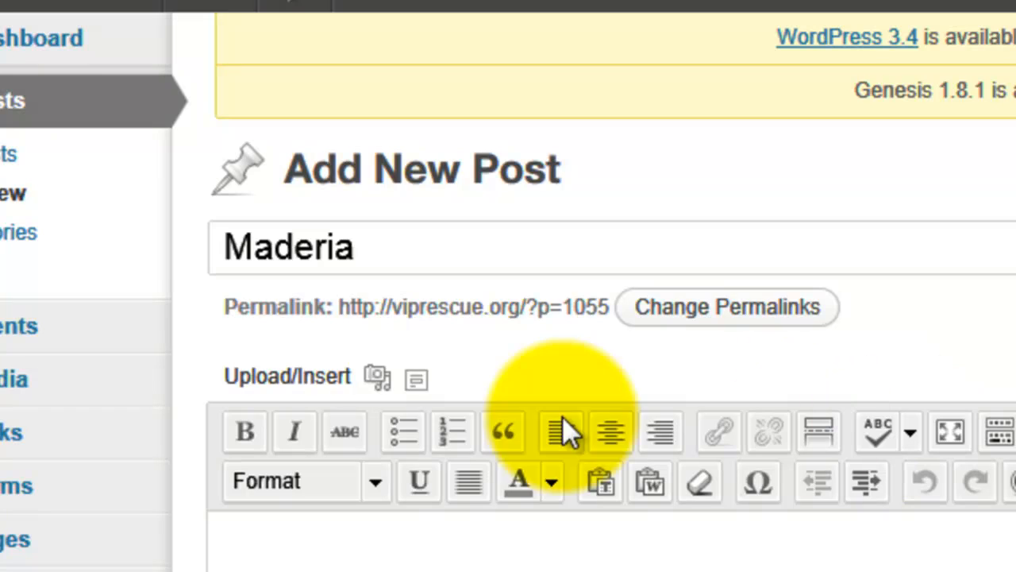
pyautogui.click(376, 377)
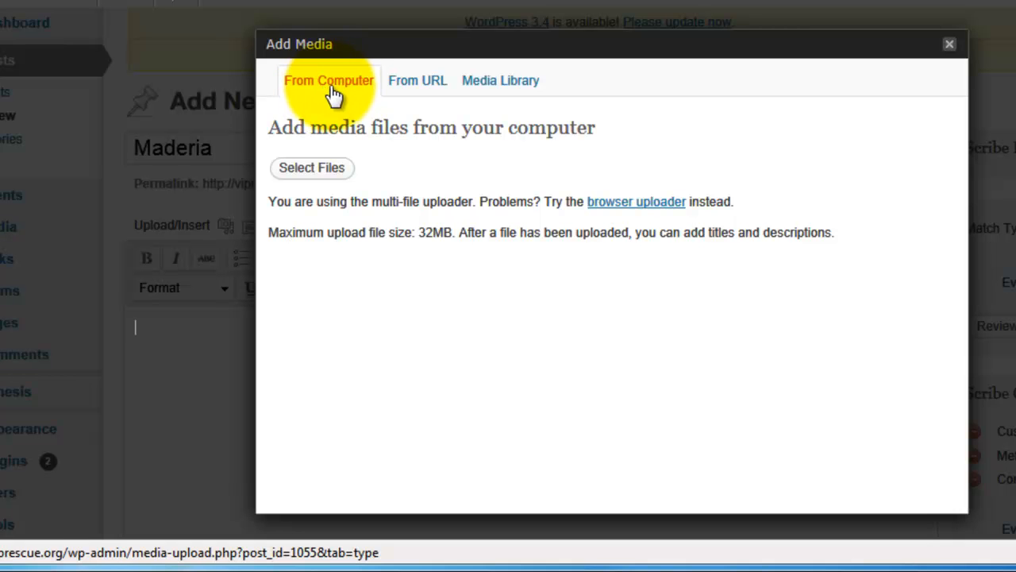
pyautogui.click(321, 168)
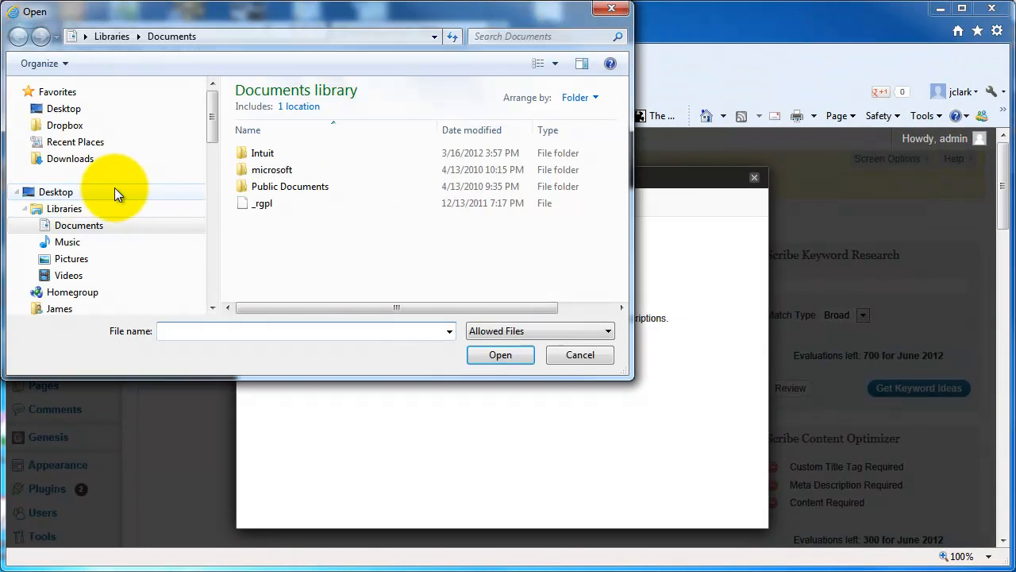
pyautogui.click(49, 194)
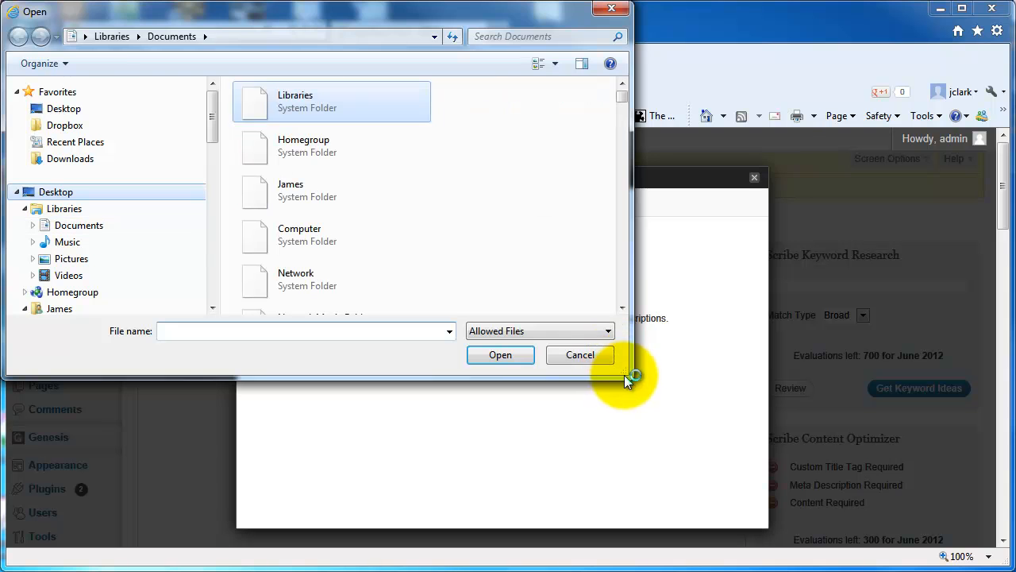
pyautogui.moveTo(627, 378); pyautogui.dragTo(797, 465)
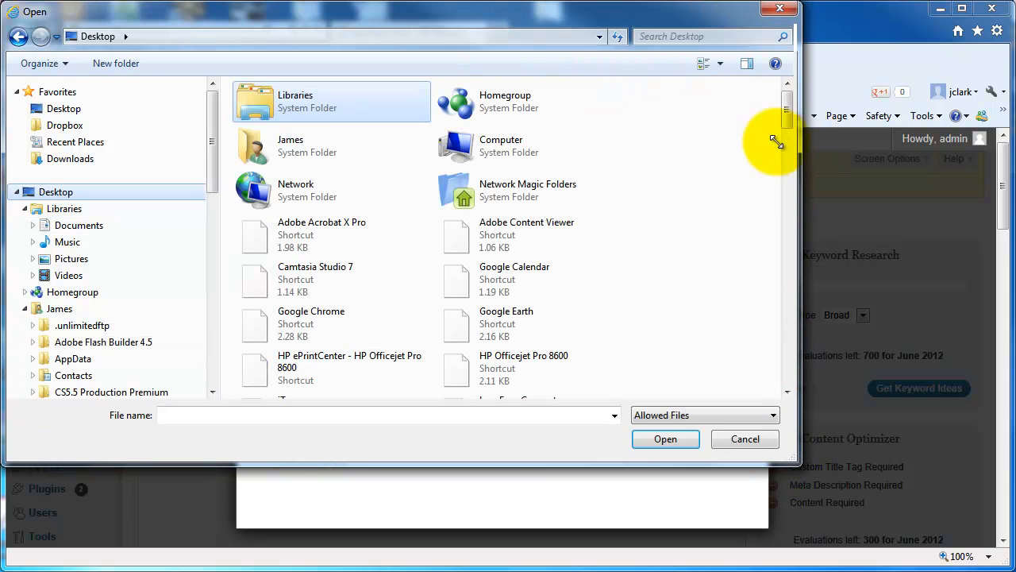
pyautogui.moveTo(793, 114); pyautogui.dragTo(787, 390)
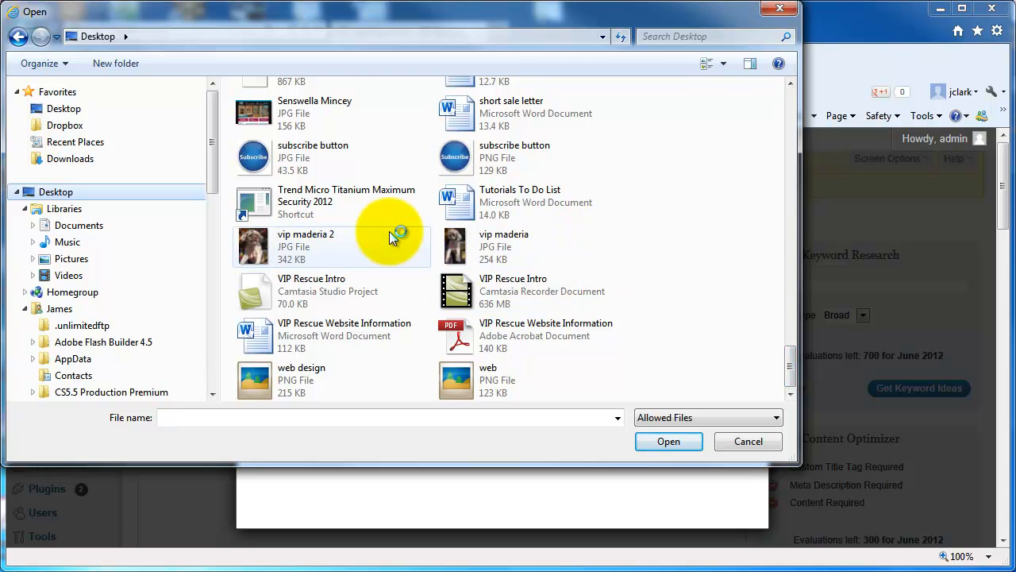
pyautogui.click(389, 234)
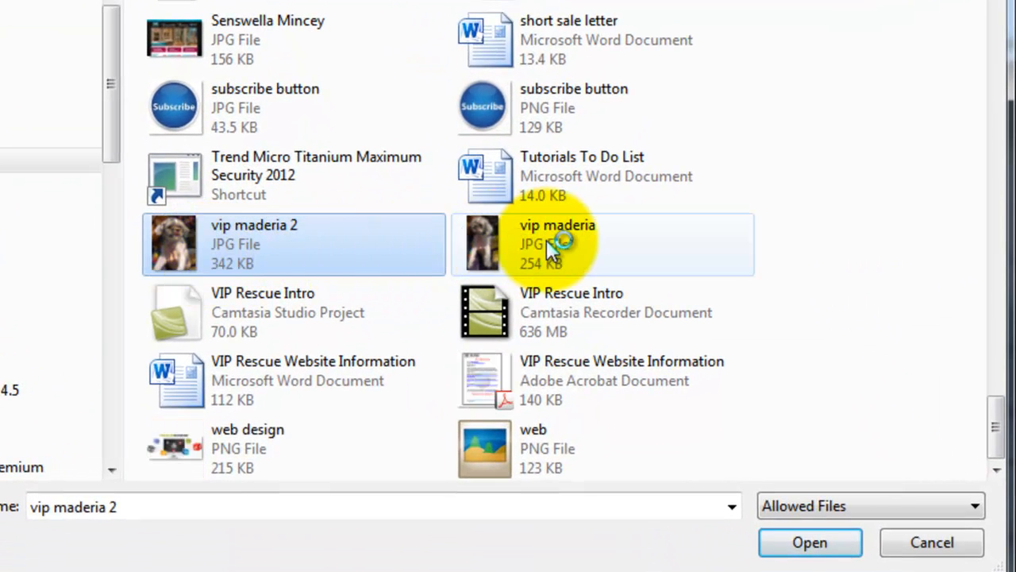
pyautogui.keyDown('ctrl'); pyautogui.click(555, 240); pyautogui.keyUp('ctrl')
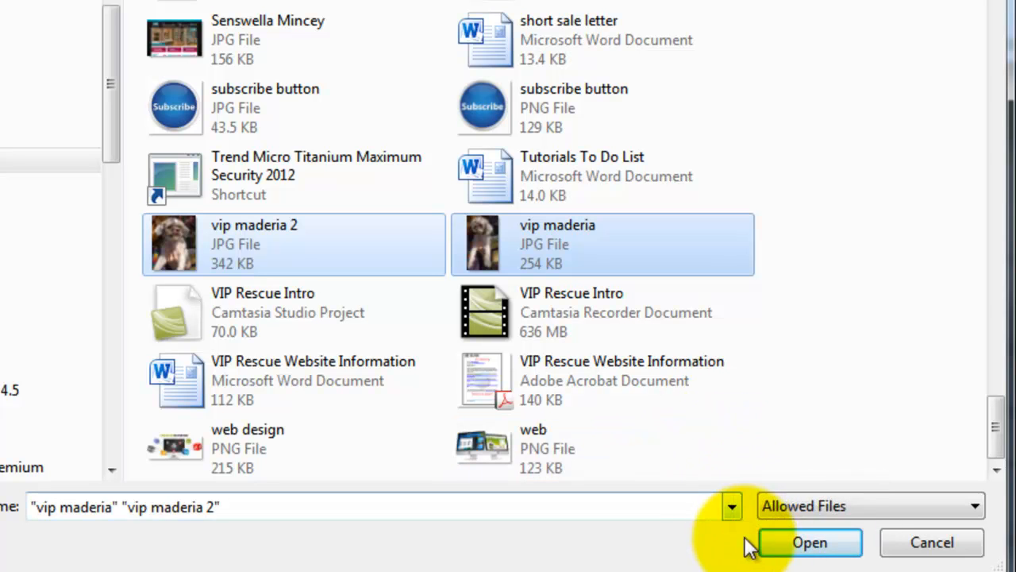
pyautogui.click(811, 546)
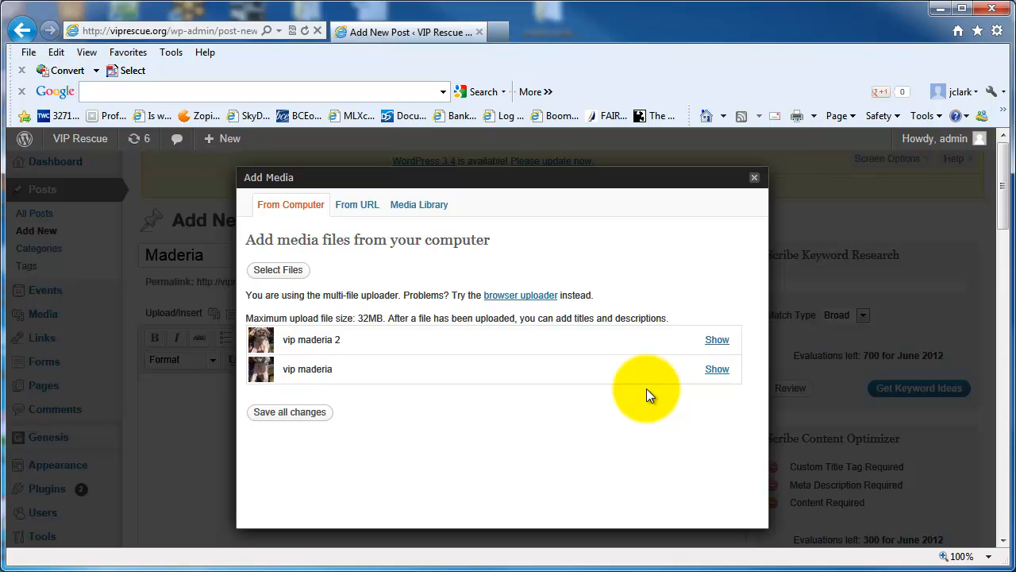
# Step: Set "vip maderia 2" as the featured image and insert it into the post at full size, centered
pyautogui.click(717, 342)
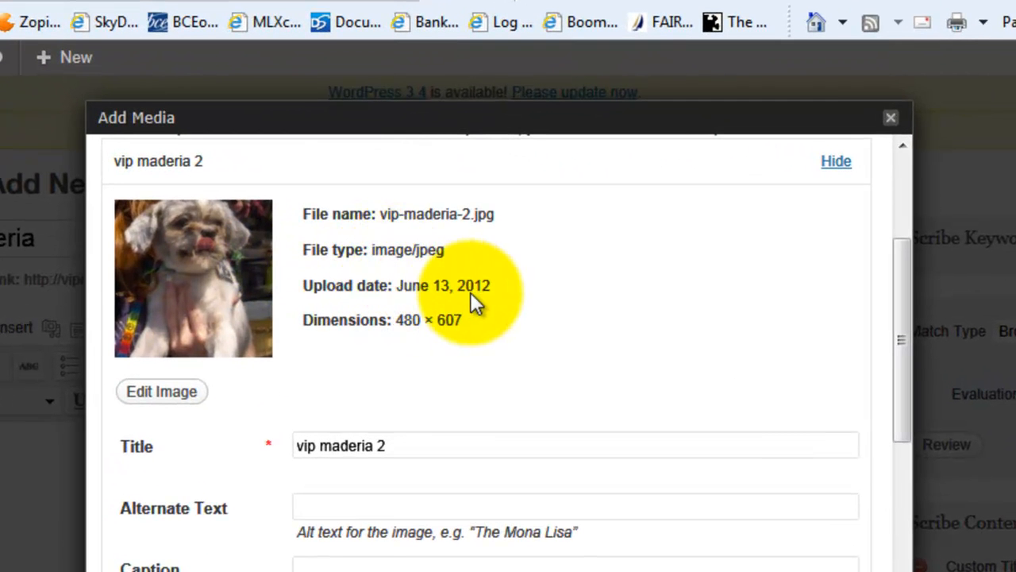
pyautogui.moveTo(900, 311); pyautogui.dragTo(896, 511)
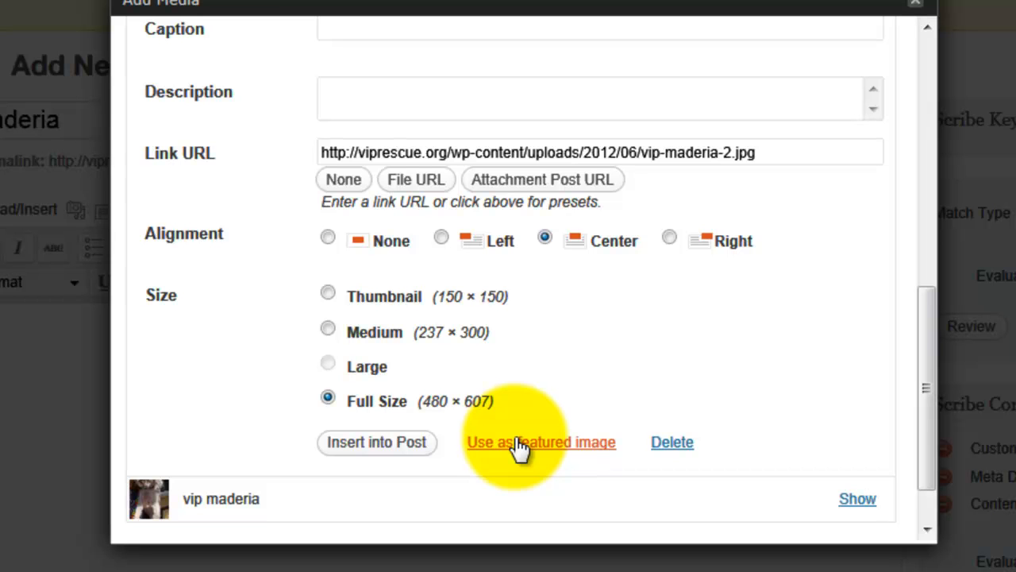
pyautogui.click(518, 445)
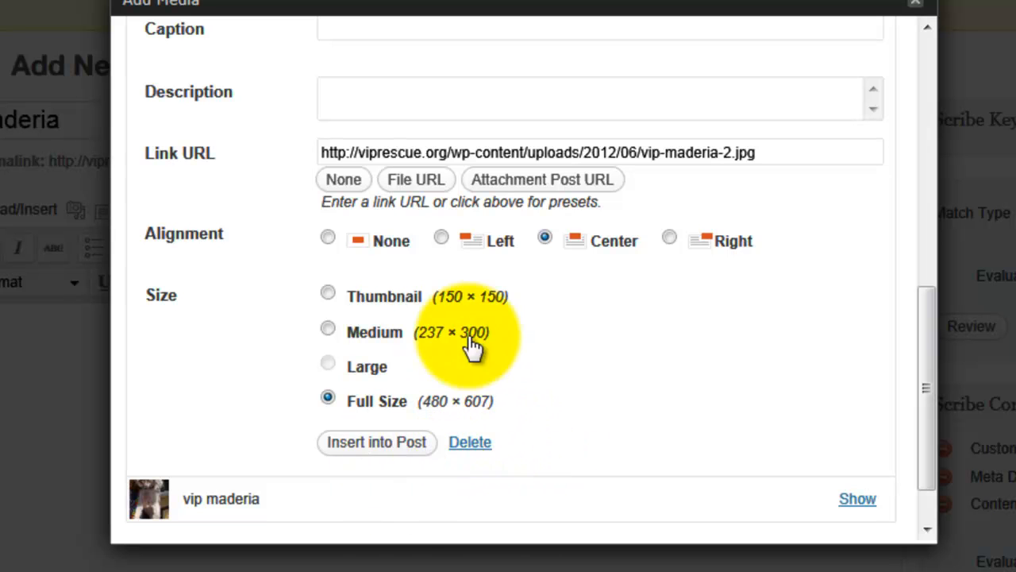
pyautogui.click(379, 445)
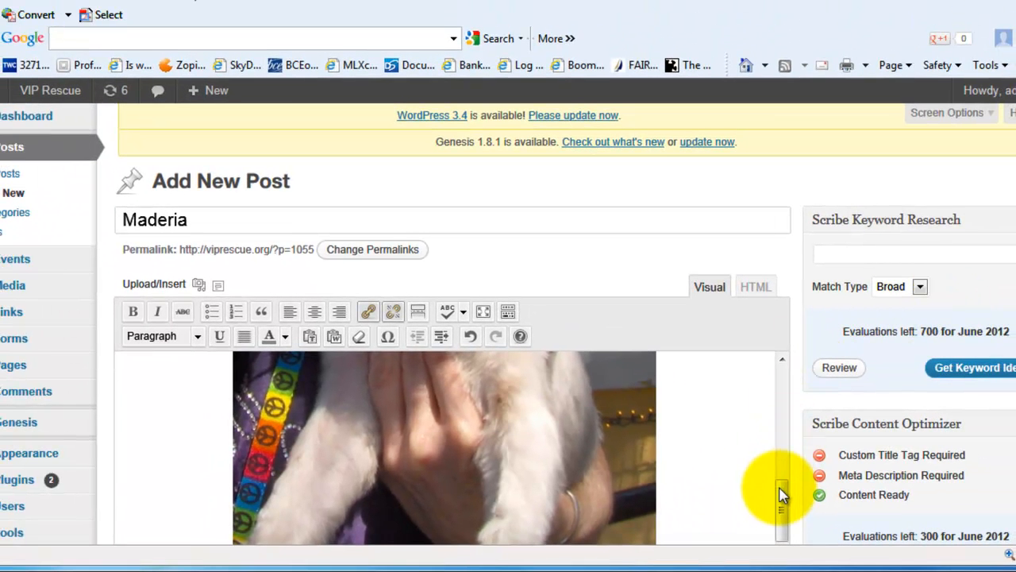
# Step: Paste the dog's description text into the post body below the image
pyautogui.moveTo(776, 487); pyautogui.dragTo(767, 527)
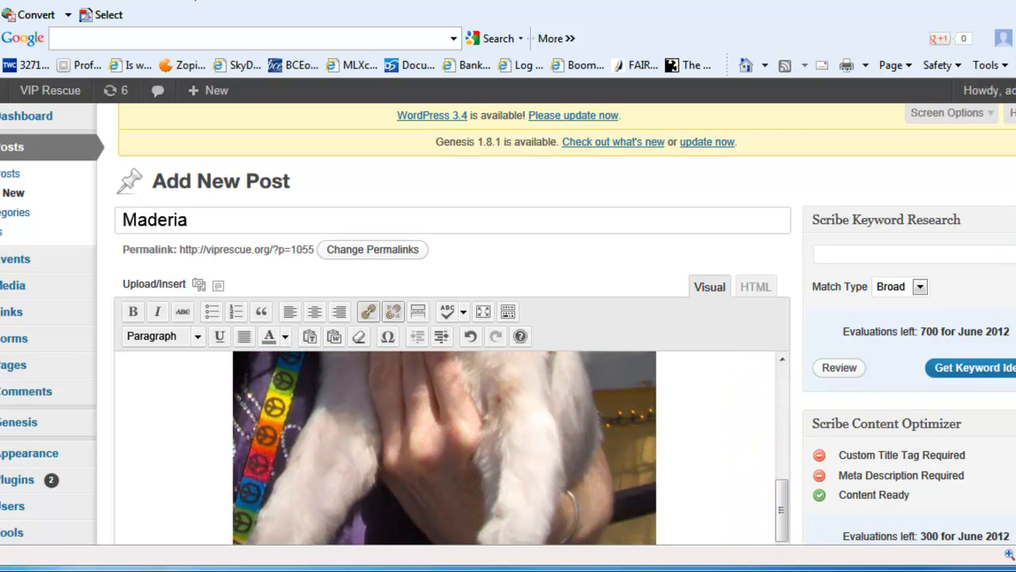
pyautogui.scroll(-3, 509, 324)
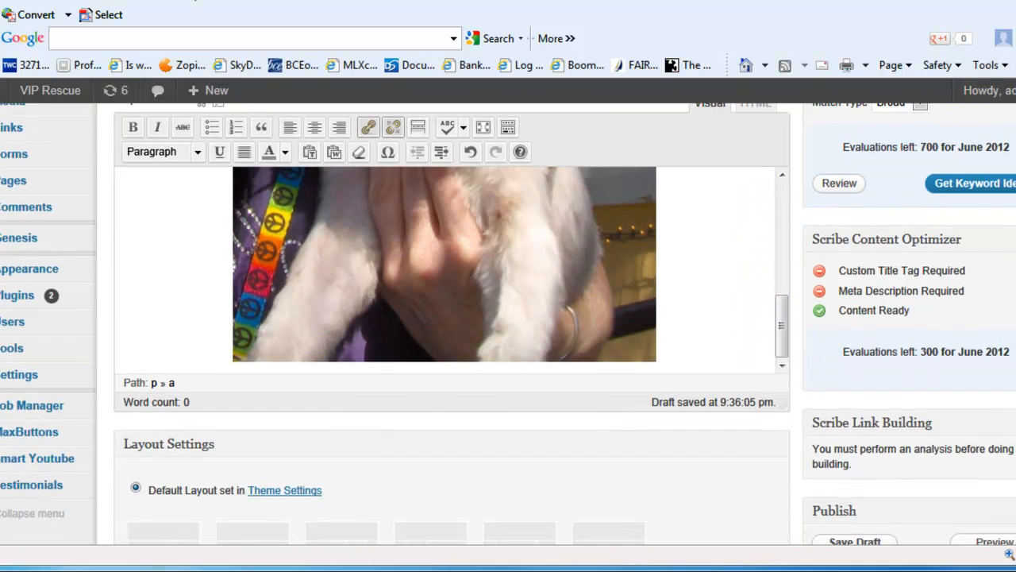
pyautogui.click(217, 362)
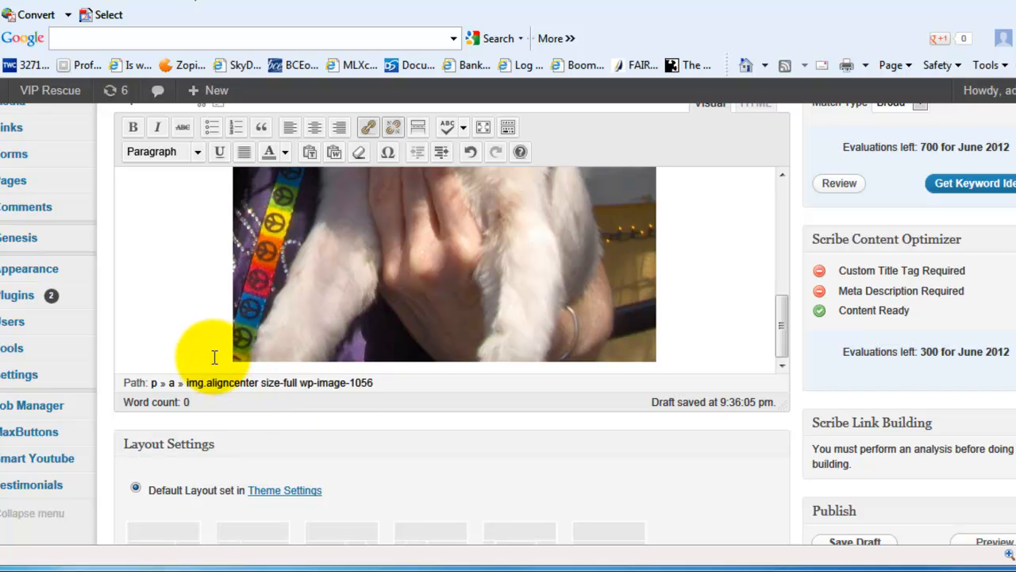
pyautogui.hotkey('ctrl', 'Home')
pyautogui.moveTo(779, 235); pyautogui.dragTo(777, 352)
pyautogui.click(685, 358)
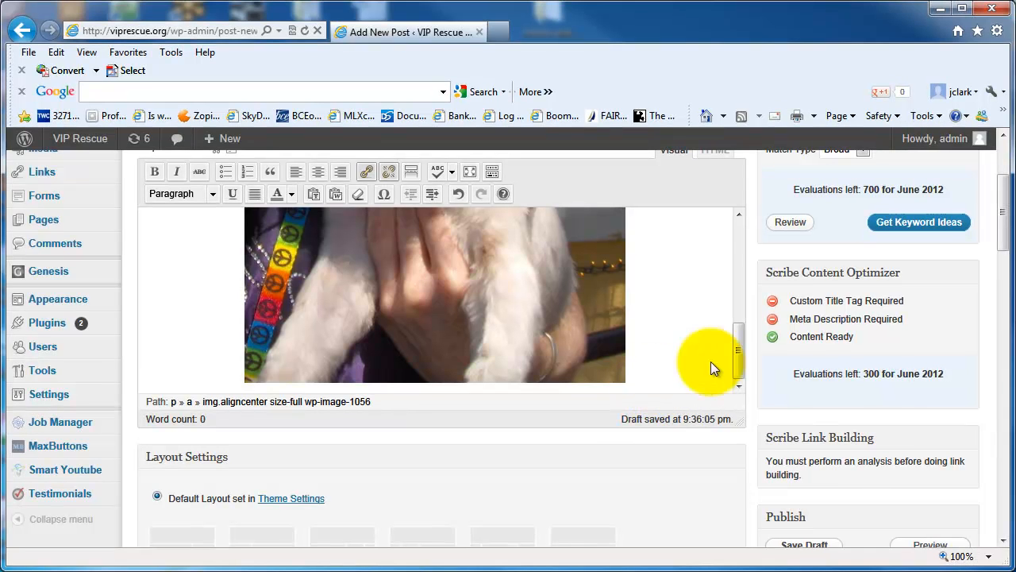
pyautogui.click(148, 382)
pyautogui.write('Meet tiny Madeira! She is thought to be a shih Tzu Lhasa mix. She is about 9 lbs and about 2 years old.She is very sweet and loves to weave between your feet. She is good with other dogs. She will be spayed, heartworm tested and current on her shots. TO Cute Alert!')
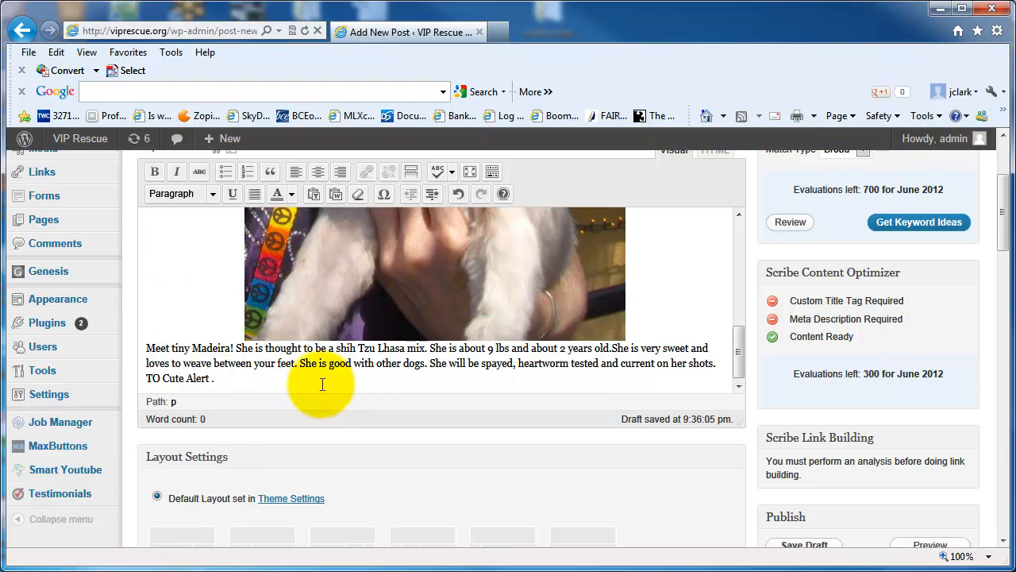
# Step: Correct the closing line of the description to "TOO Cute Alert."
pyautogui.click(160, 378)
pyautogui.write('O')
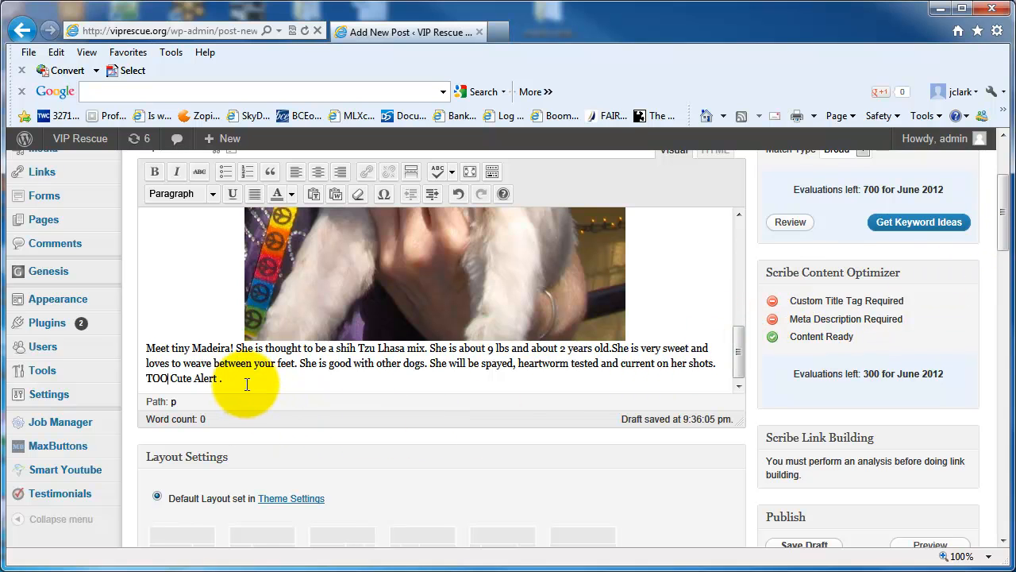
pyautogui.press('BackSpace')
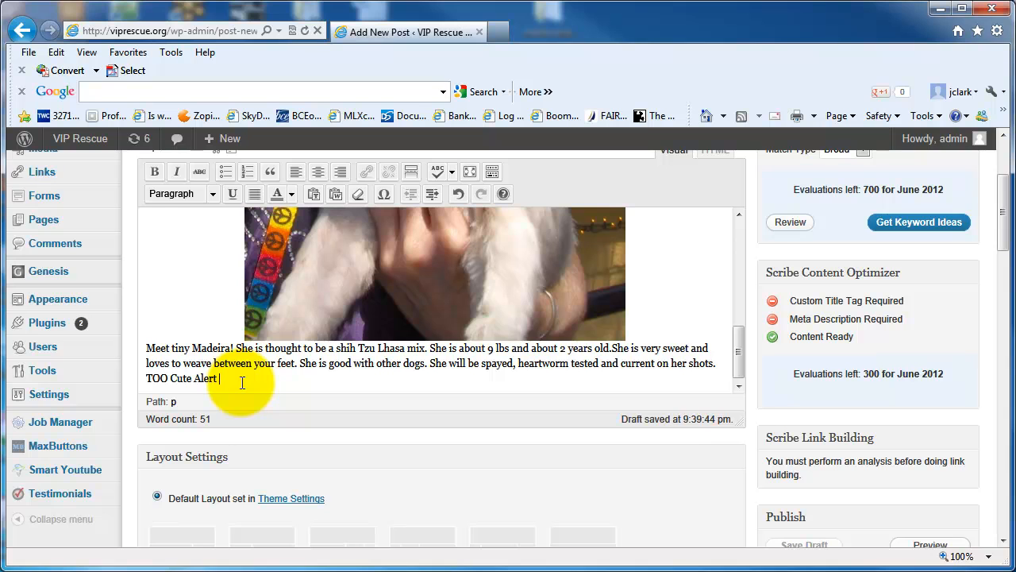
pyautogui.write('.')
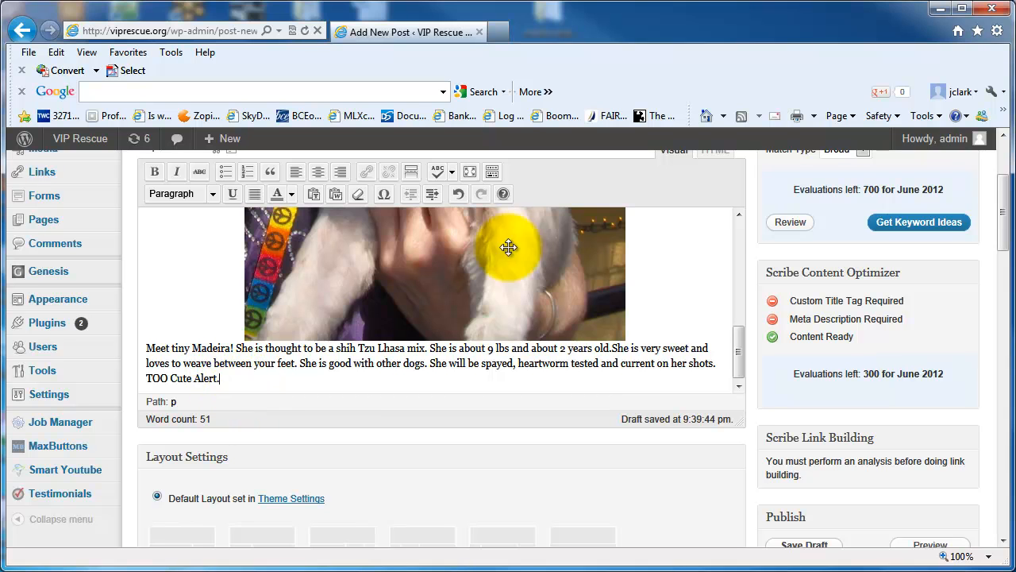
# Step: Start a new empty paragraph after the description text
pyautogui.moveTo(999, 211); pyautogui.dragTo(961, 342)
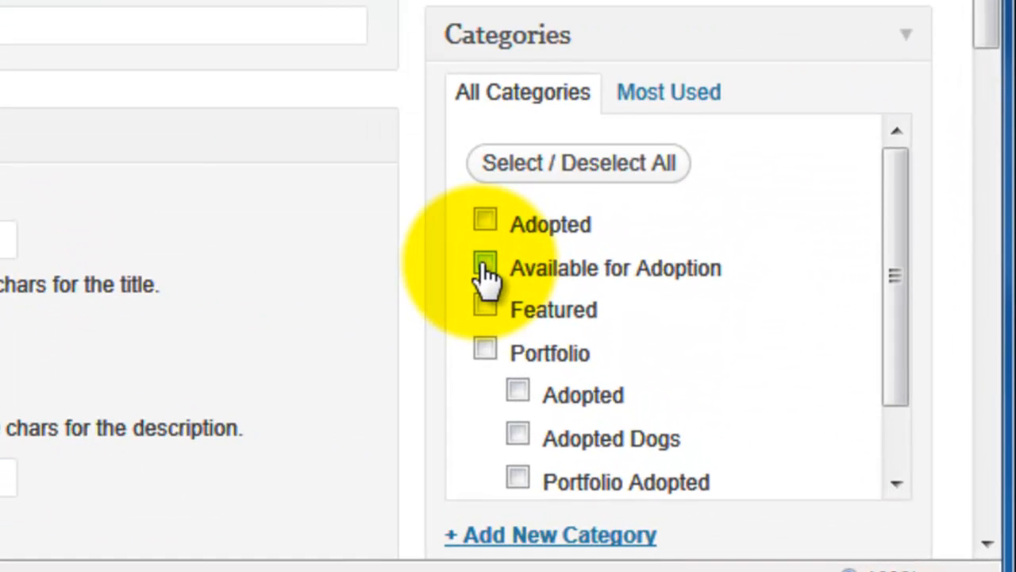
pyautogui.click(508, 278)
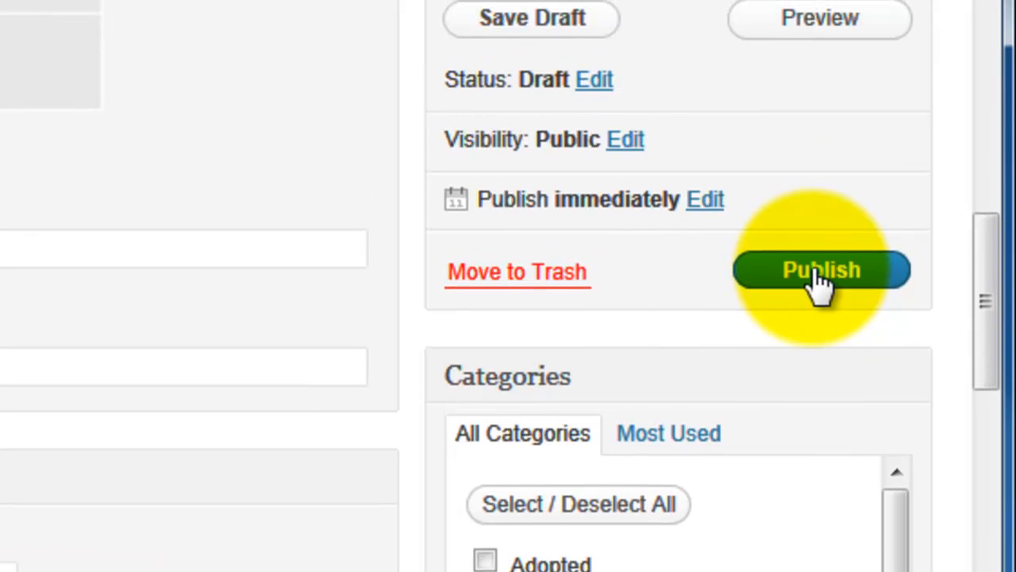
pyautogui.moveTo(987, 334); pyautogui.dragTo(991, 228)
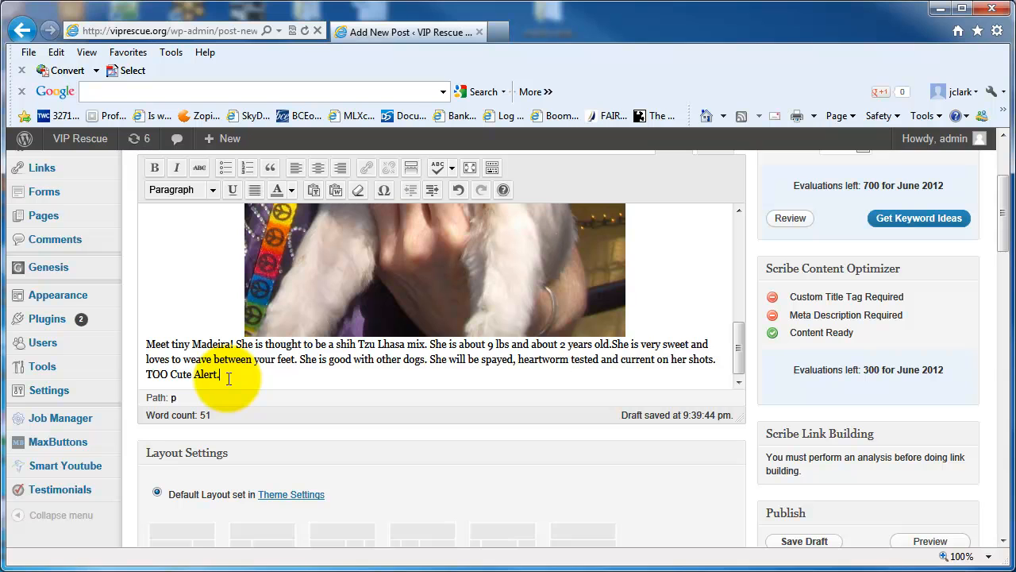
pyautogui.press('Return')
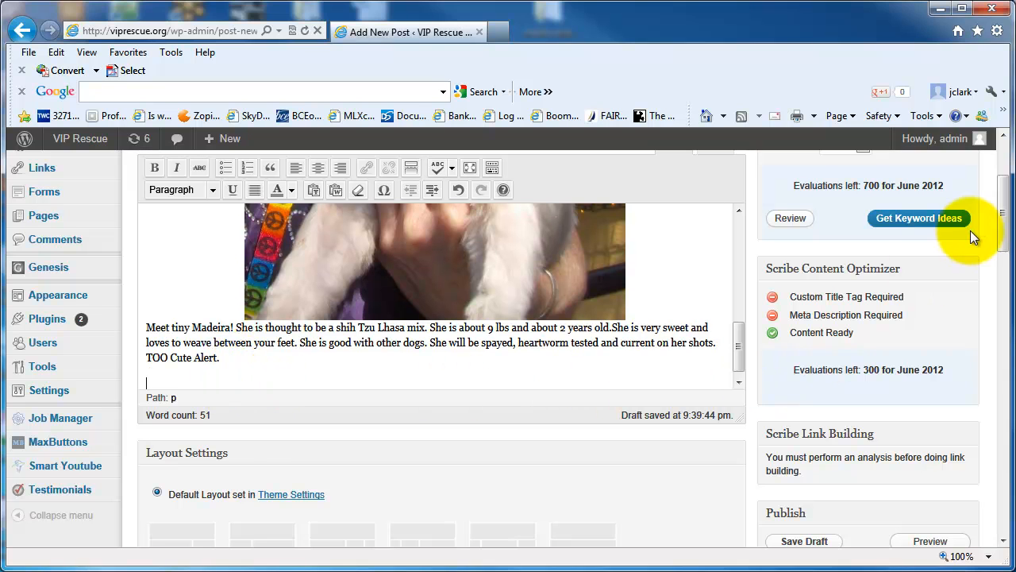
# Step: Insert a gallery of the two uploaded photos into the empty paragraph, ordering vip maderia 2 first
pyautogui.moveTo(1000, 222); pyautogui.dragTo(1002, 207)
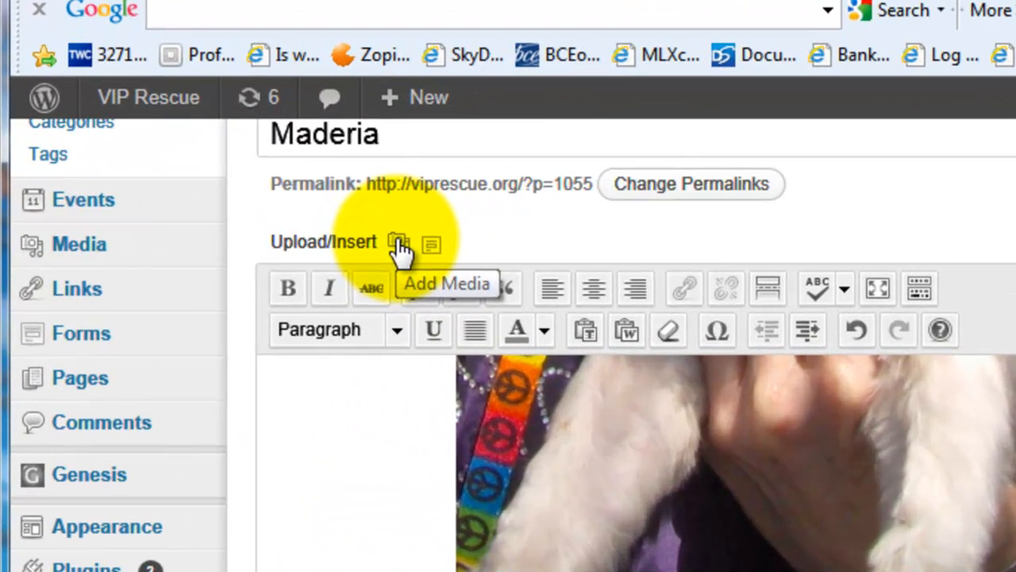
pyautogui.click(397, 242)
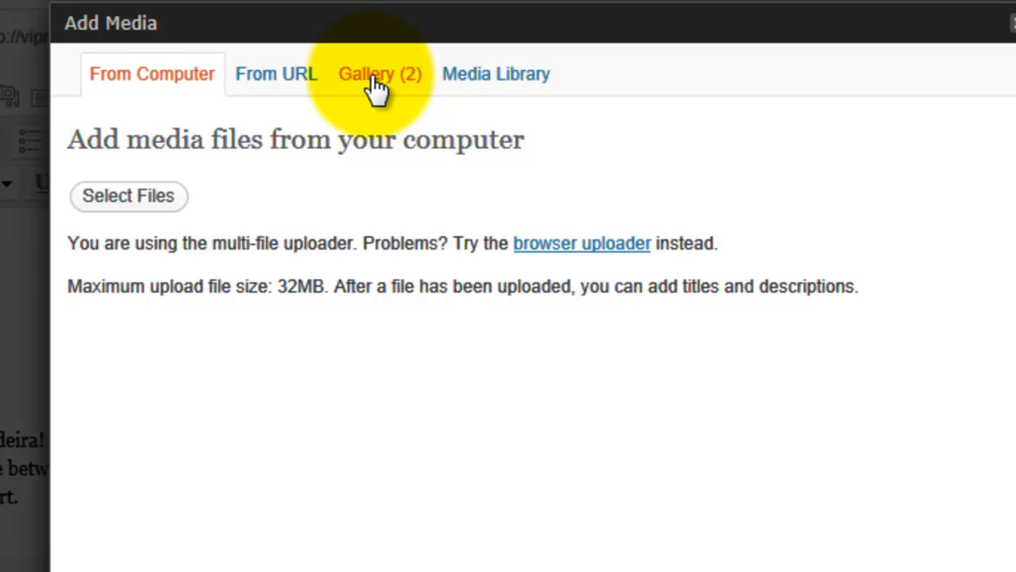
pyautogui.click(377, 76)
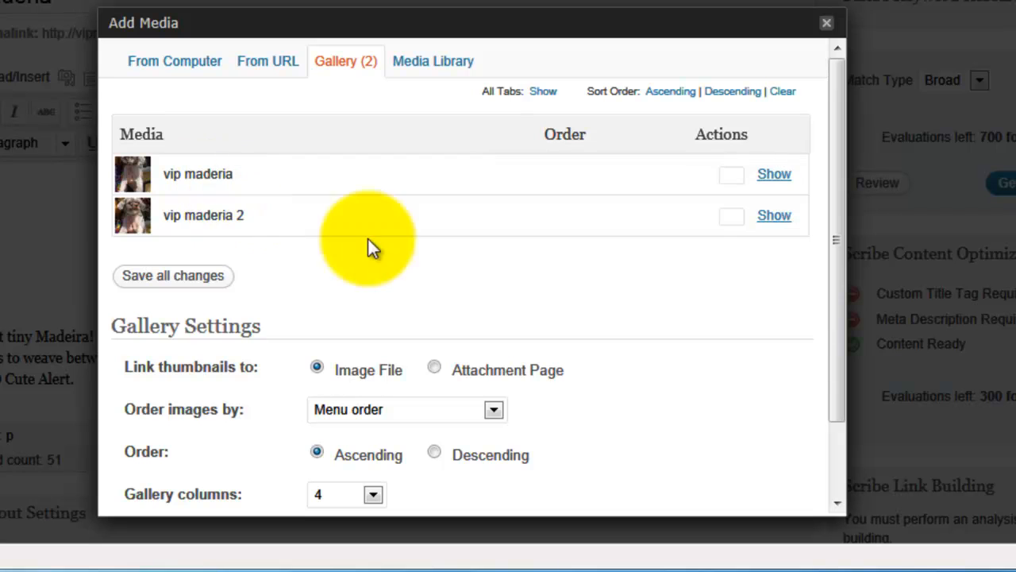
pyautogui.moveTo(306, 223); pyautogui.dragTo(351, 237)
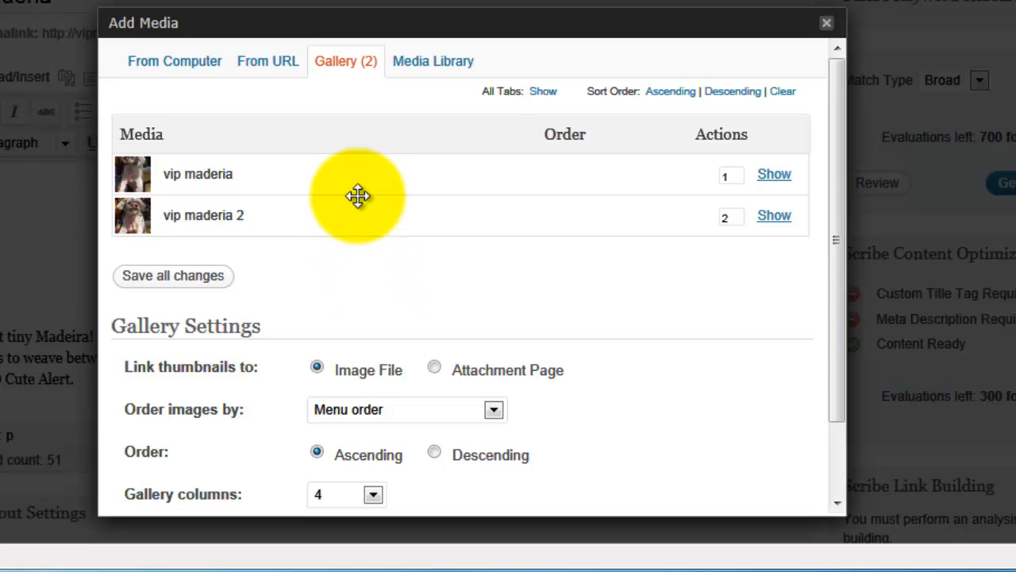
pyautogui.moveTo(355, 202); pyautogui.dragTo(363, 175)
pyautogui.moveTo(836, 120); pyautogui.dragTo(829, 231)
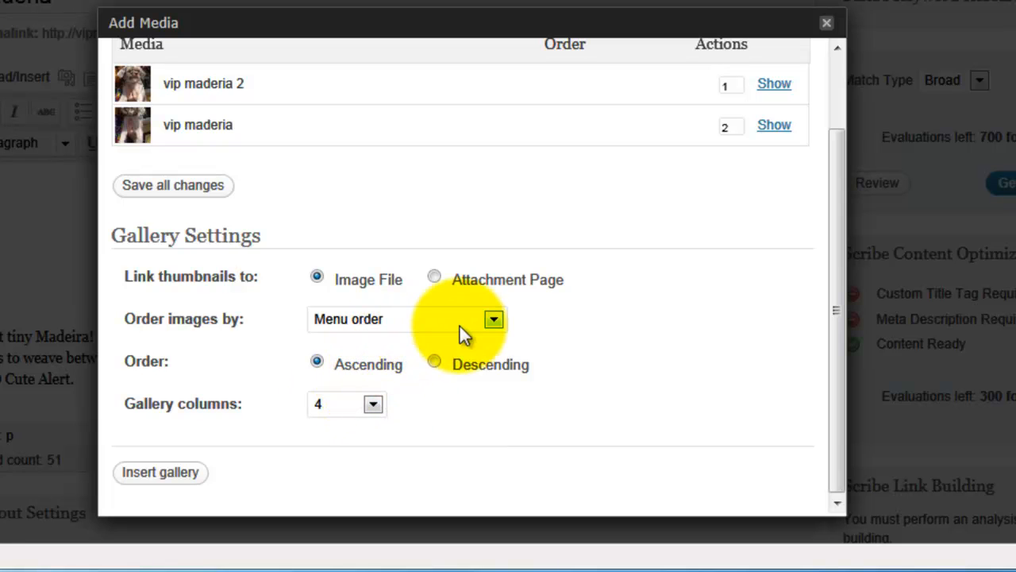
pyautogui.click(496, 319)
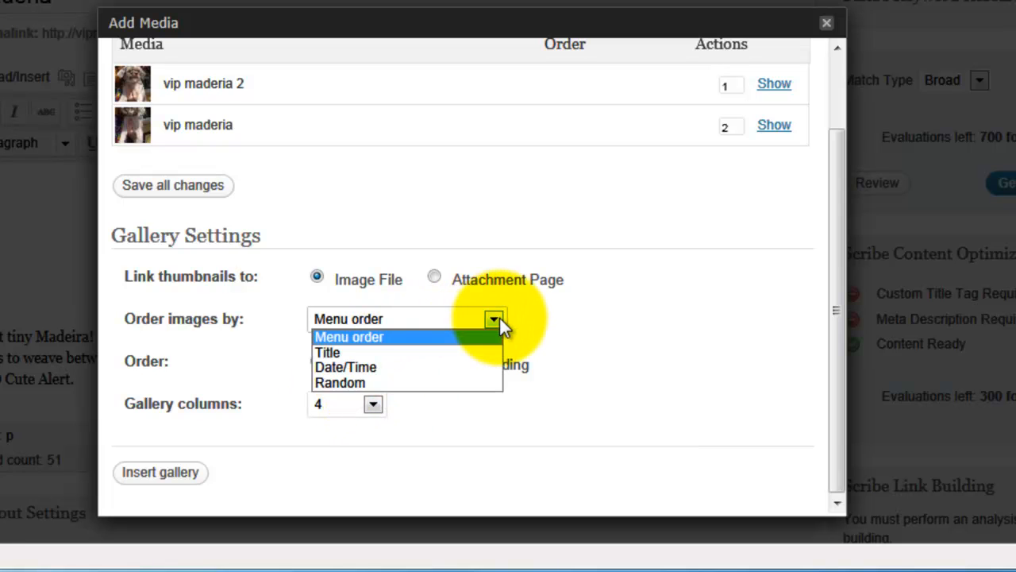
pyautogui.click(624, 318)
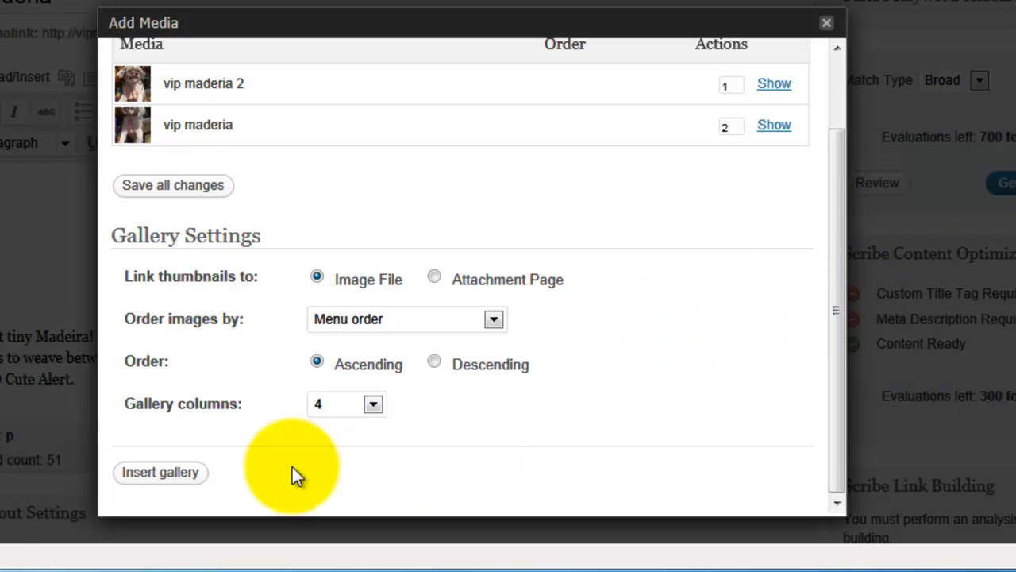
pyautogui.click(160, 473)
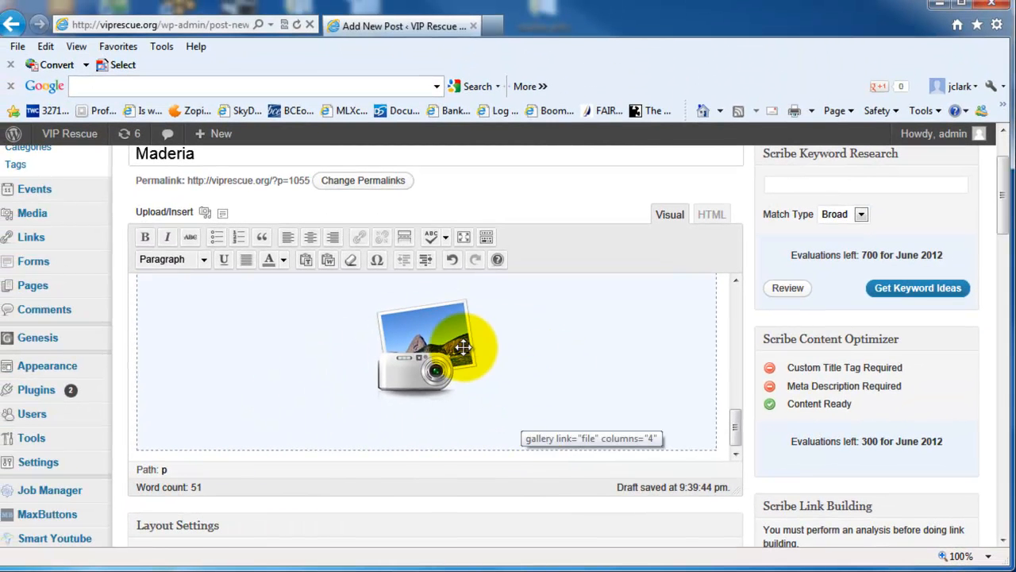
# Step: Open a preview of the draft post in a new tab
pyautogui.moveTo(1003, 188); pyautogui.dragTo(1004, 243)
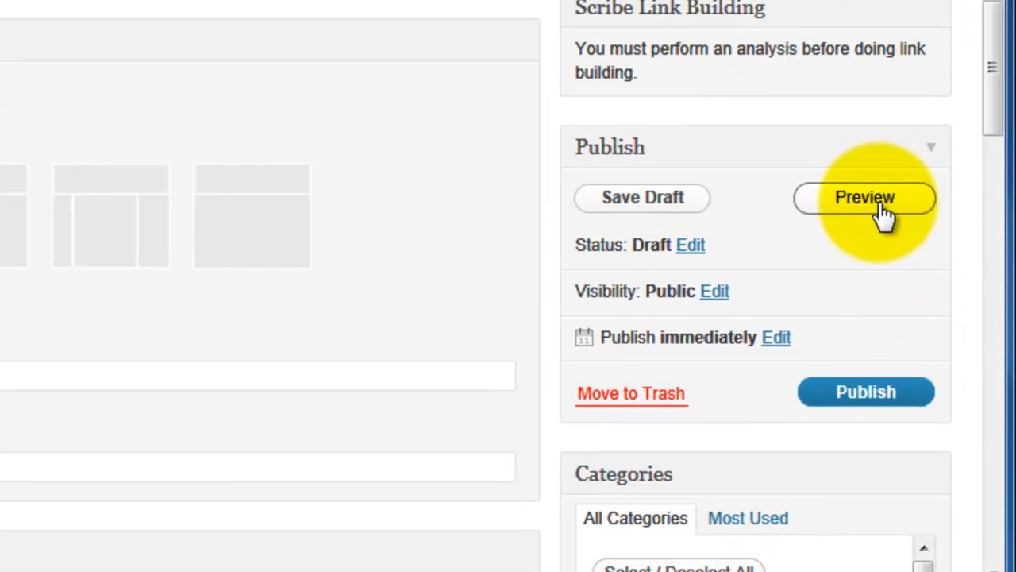
pyautogui.click(866, 199)
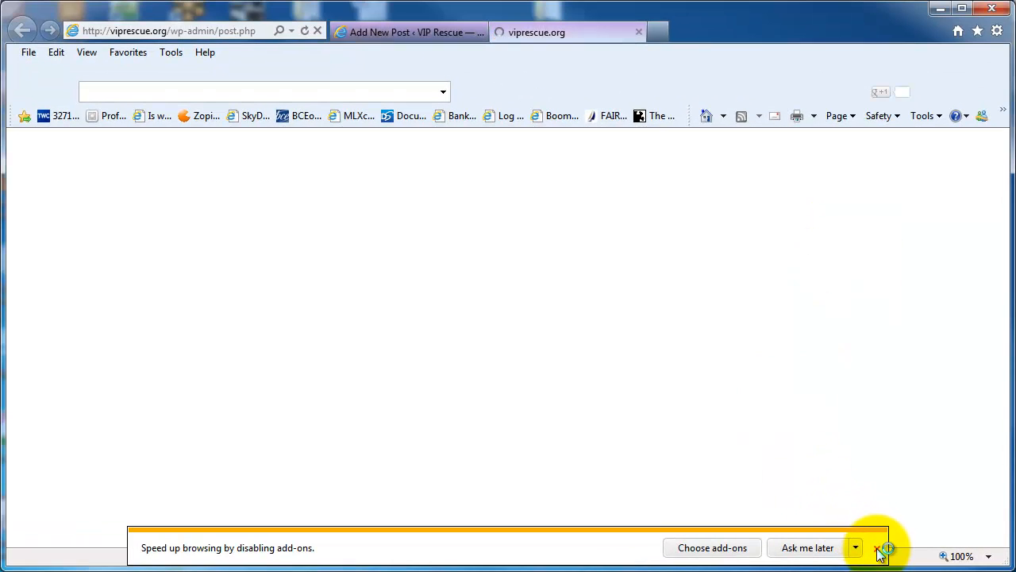
pyautogui.click(877, 548)
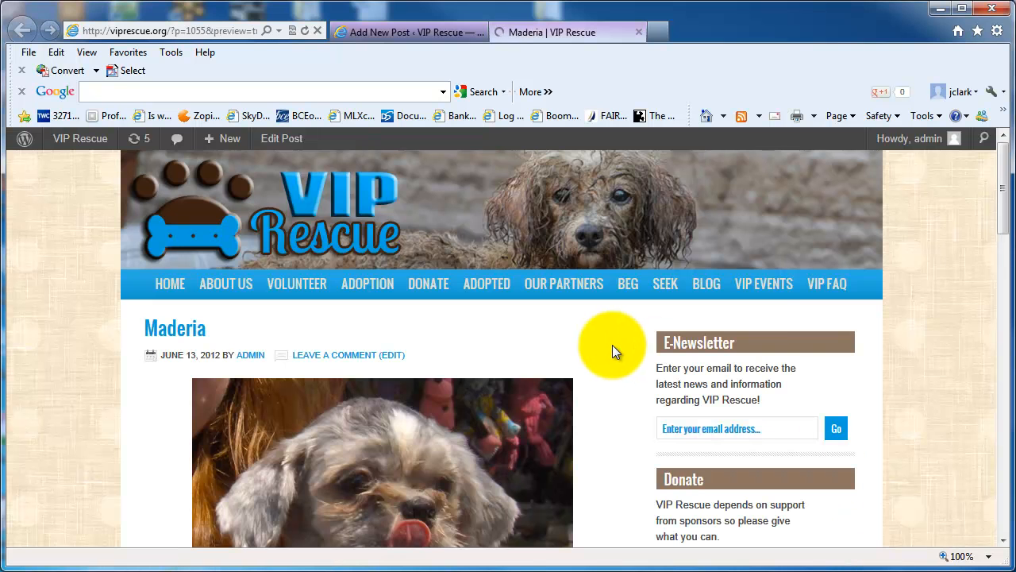
# Step: Browse the gallery photos in the preview's lightbox, then close the preview tab
pyautogui.moveTo(1005, 188); pyautogui.dragTo(1003, 296)
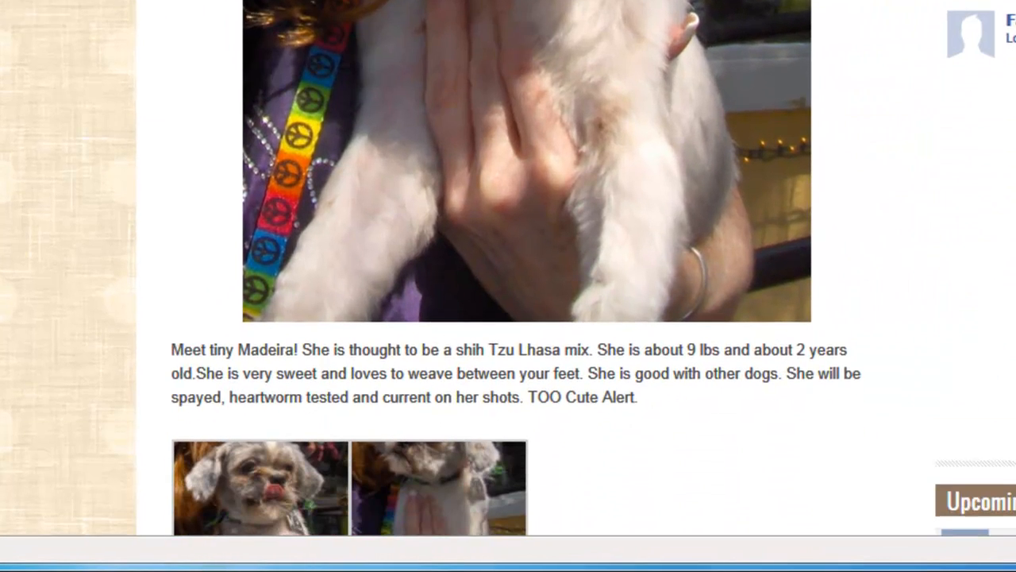
pyautogui.moveTo(1015, 103); pyautogui.dragTo(1015, 140)
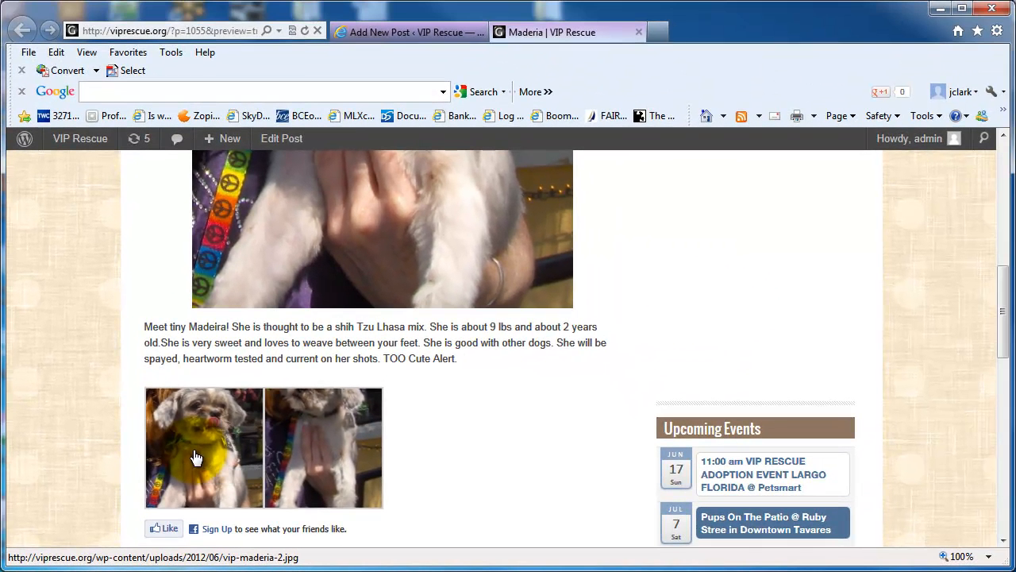
pyautogui.click(315, 443)
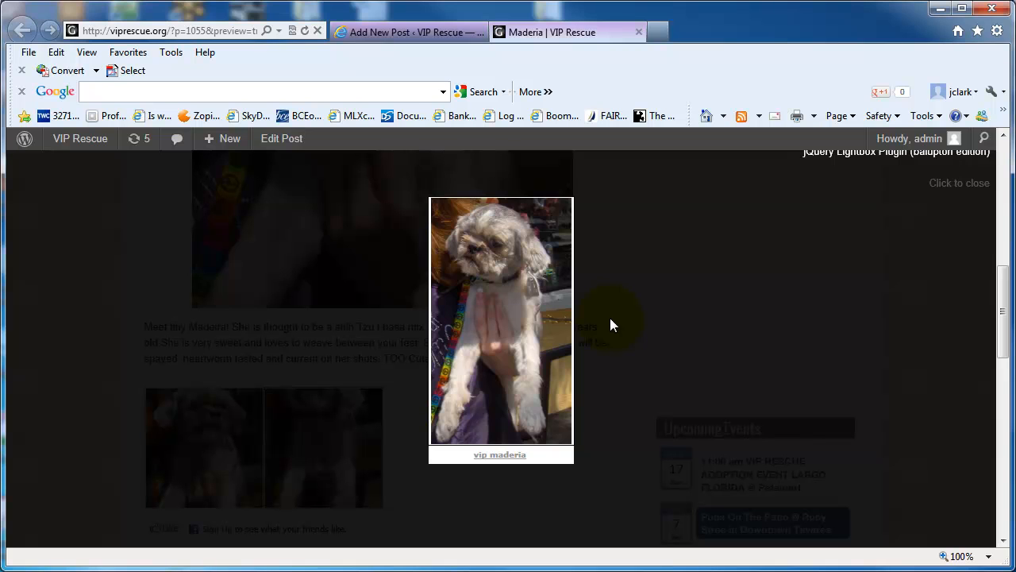
pyautogui.click(679, 291)
pyautogui.click(206, 454)
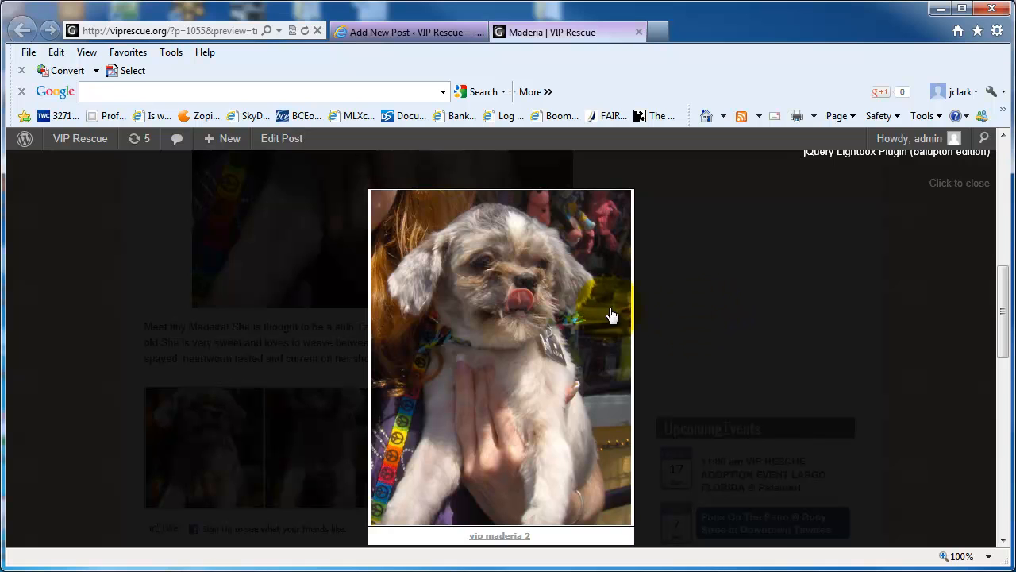
pyautogui.moveTo(621, 368)
pyautogui.click(606, 345)
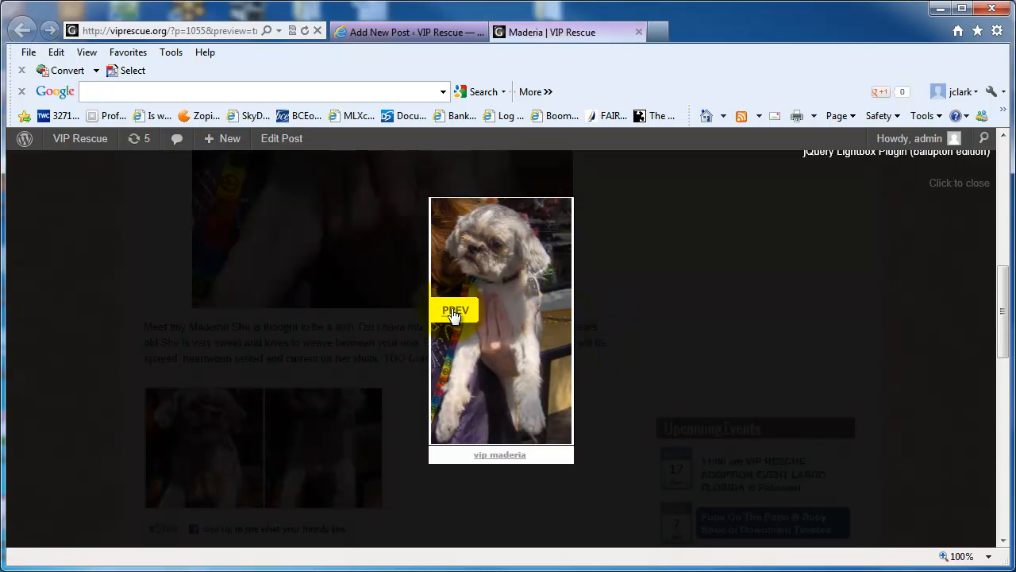
pyautogui.click(451, 316)
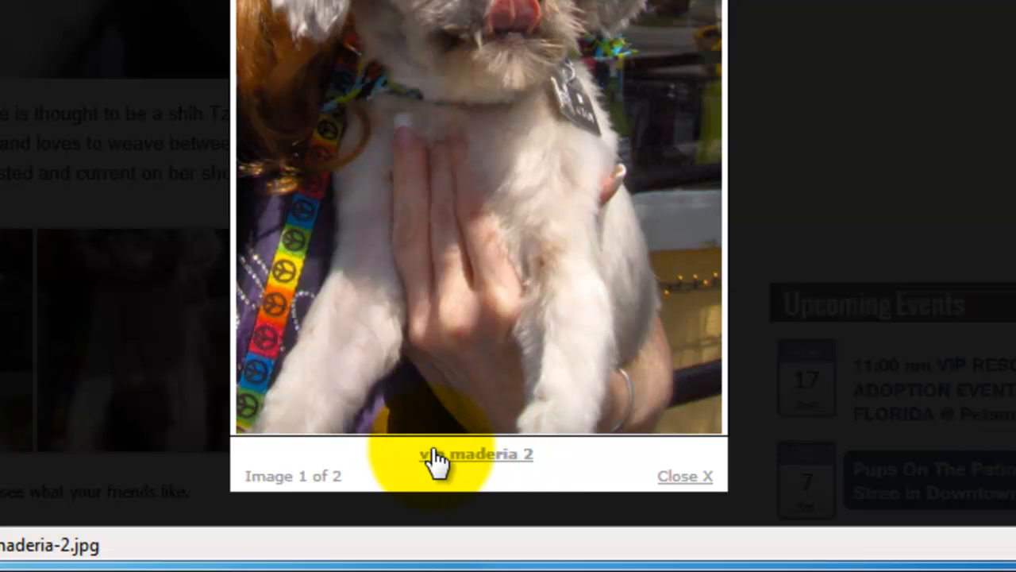
pyautogui.moveTo(717, 159)
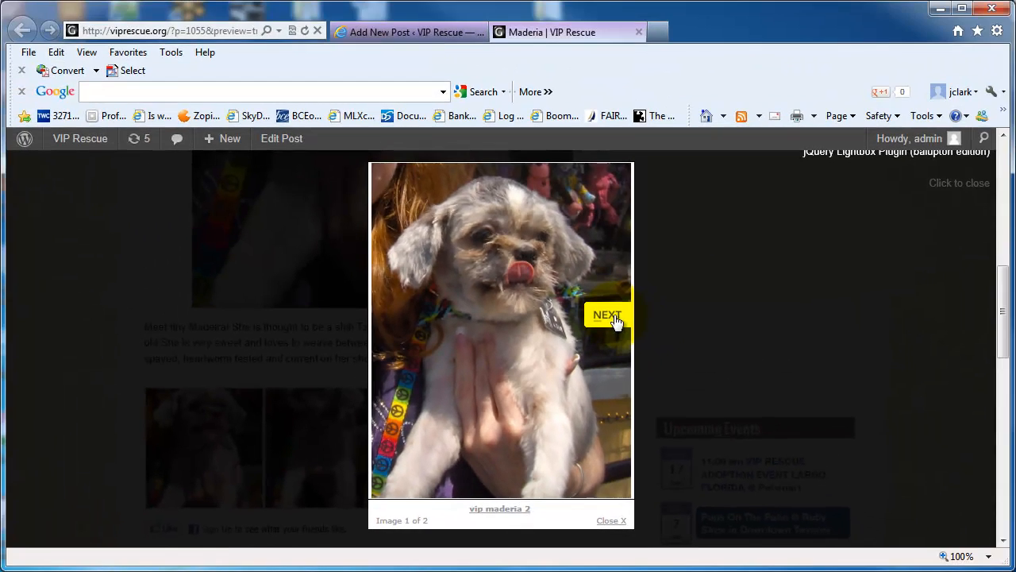
pyautogui.click(614, 317)
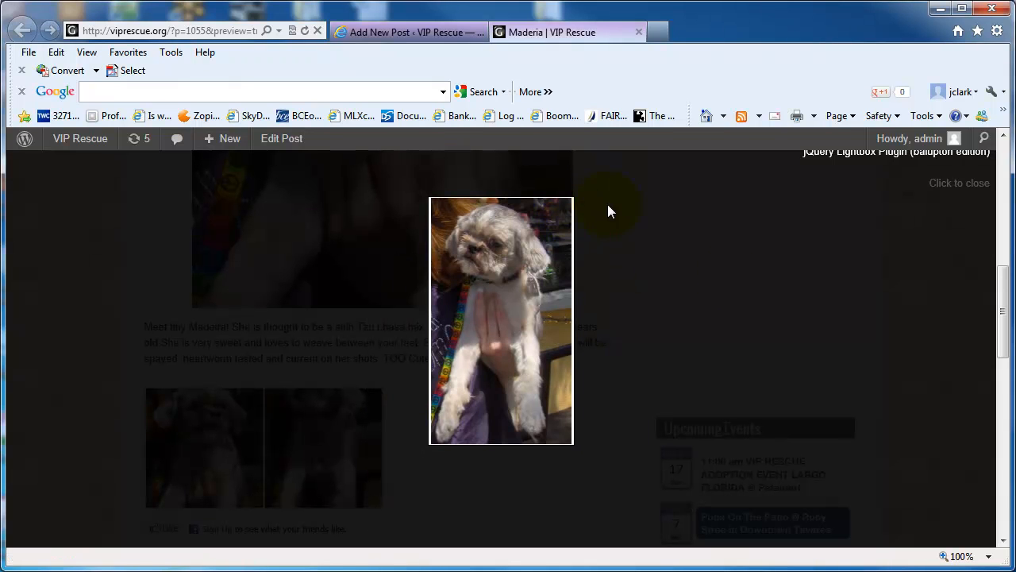
pyautogui.click(953, 189)
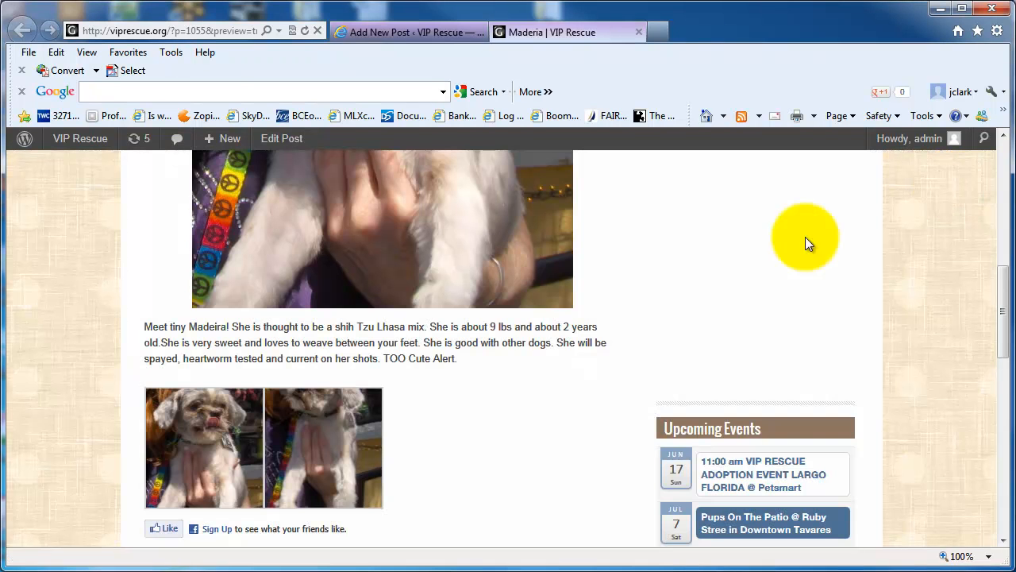
pyautogui.click(640, 32)
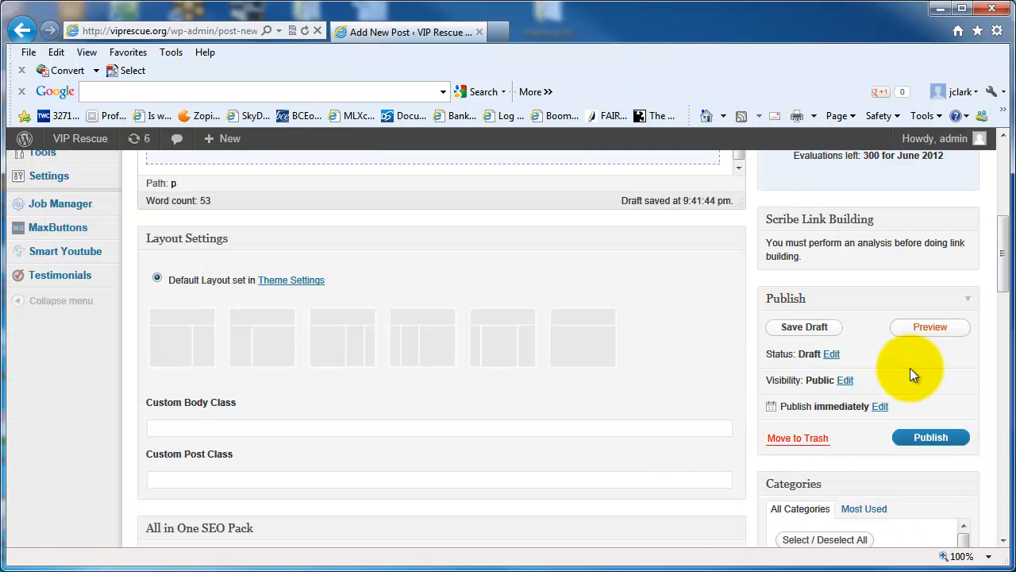
# Step: Publish the post after reviewing its body content and featured image
pyautogui.moveTo(1003, 246); pyautogui.dragTo(998, 164)
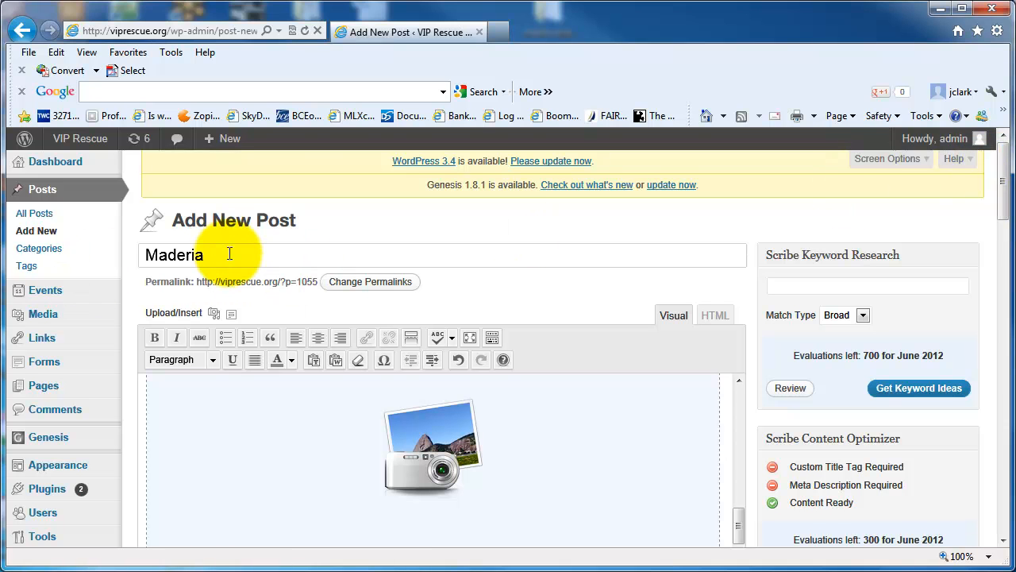
pyautogui.moveTo(737, 526); pyautogui.dragTo(724, 411)
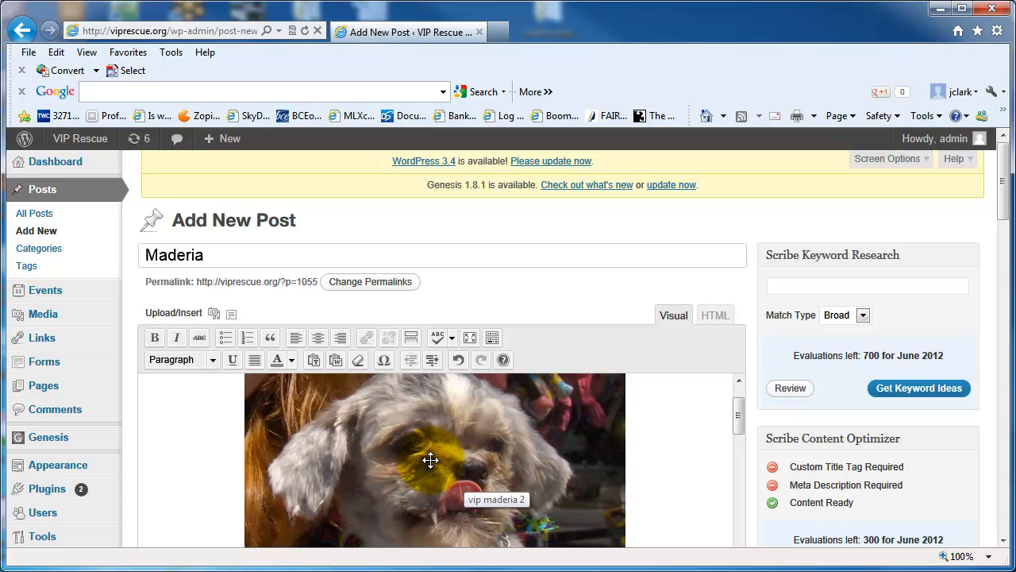
pyautogui.moveTo(1002, 182); pyautogui.dragTo(1002, 478)
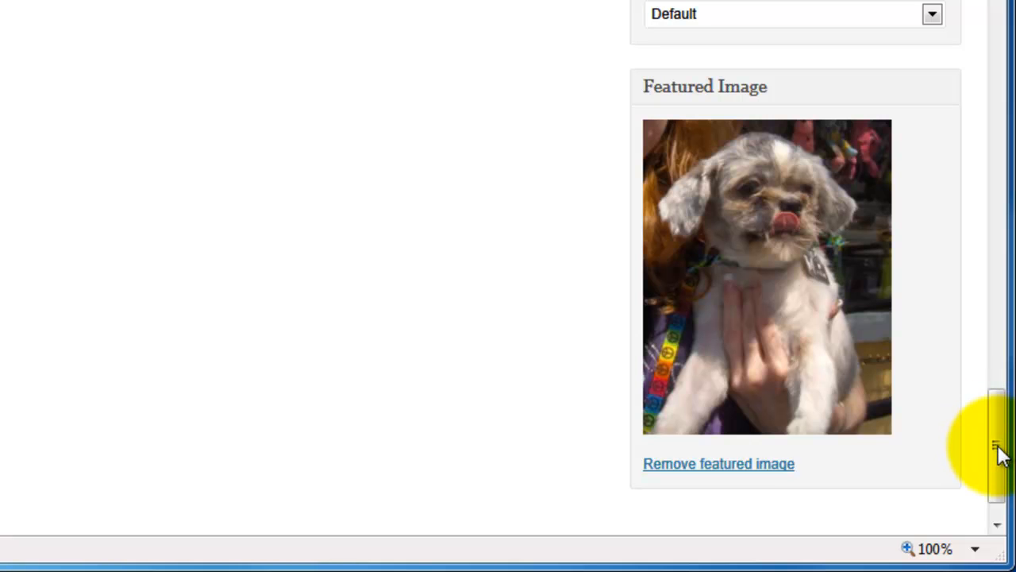
pyautogui.moveTo(999, 457); pyautogui.dragTo(1003, 214)
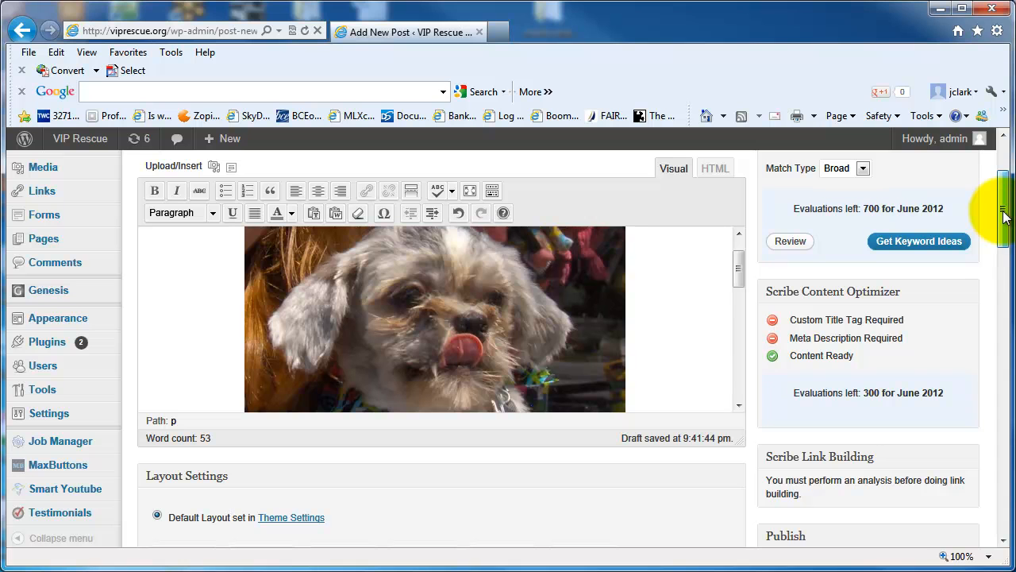
pyautogui.moveTo(735, 276); pyautogui.dragTo(739, 355)
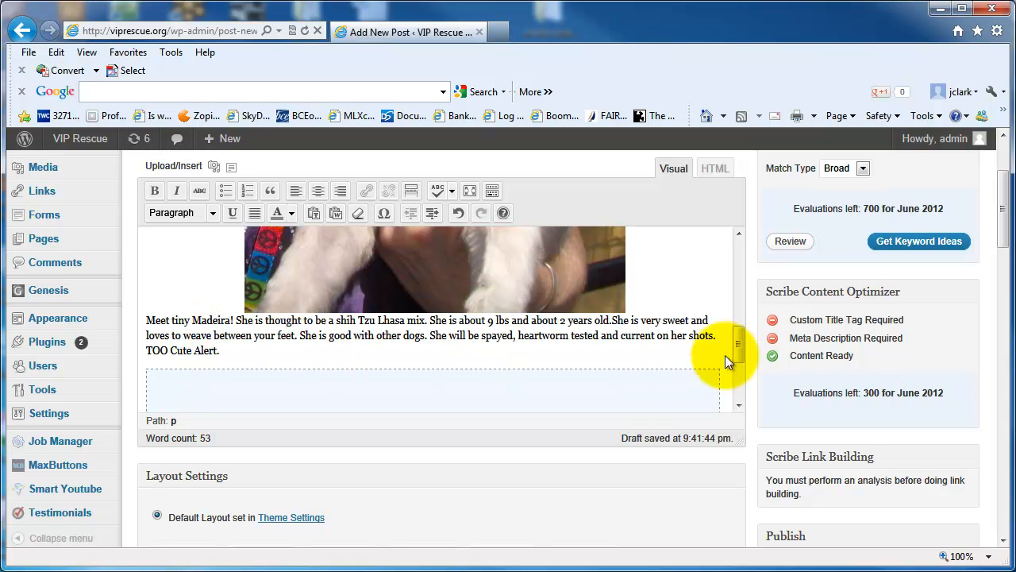
pyautogui.moveTo(737, 340); pyautogui.dragTo(733, 358)
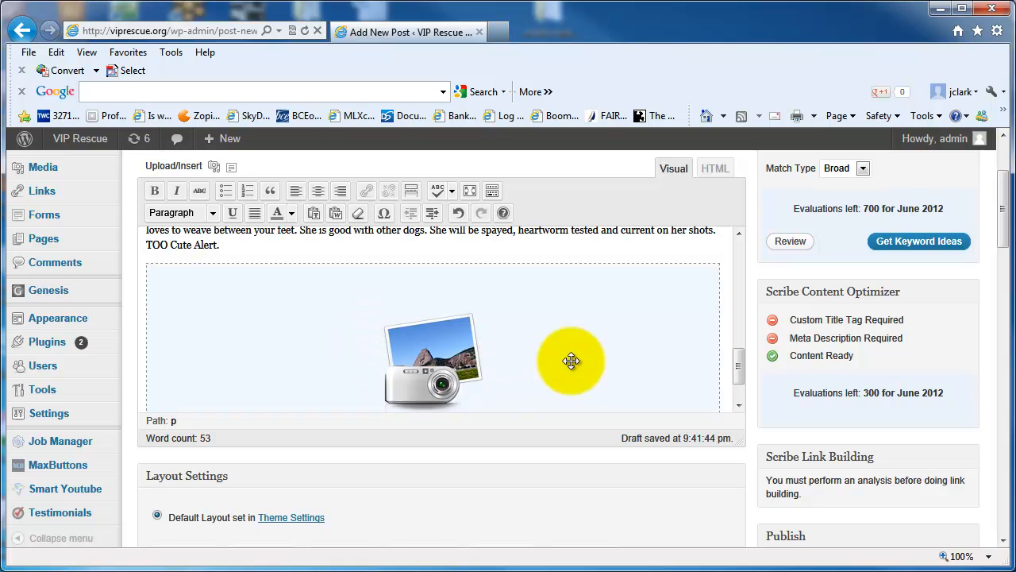
pyautogui.moveTo(1004, 211); pyautogui.dragTo(1001, 272)
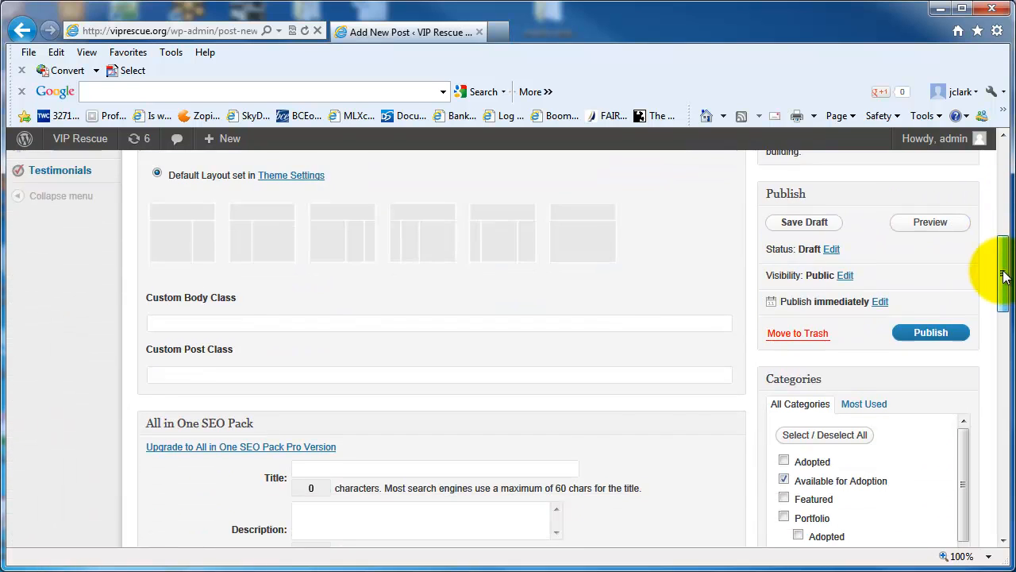
pyautogui.click(925, 306)
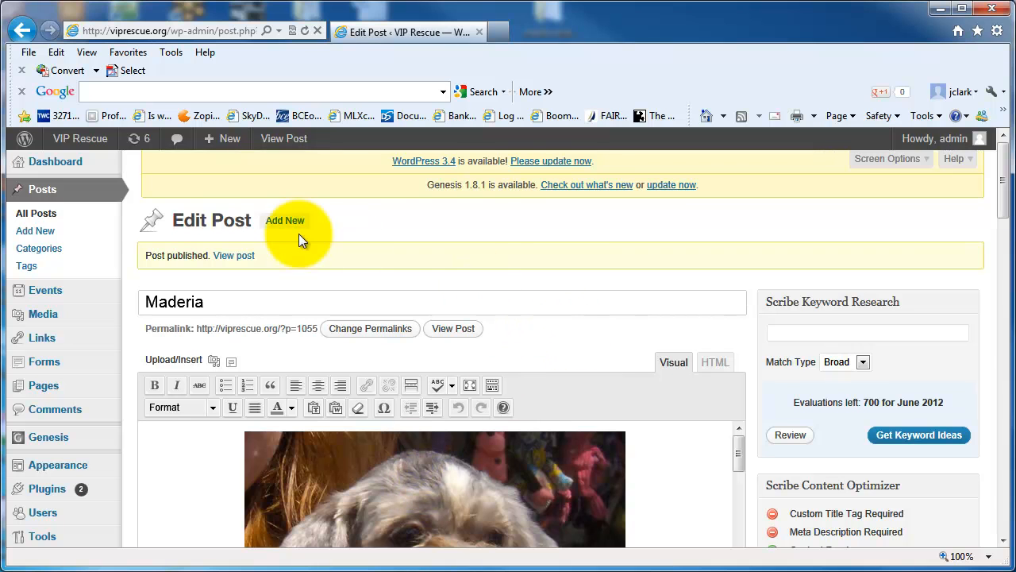
# Step: Check the Maderia listing among the adoptable dogs on the site's homepage
pyautogui.click(50, 140)
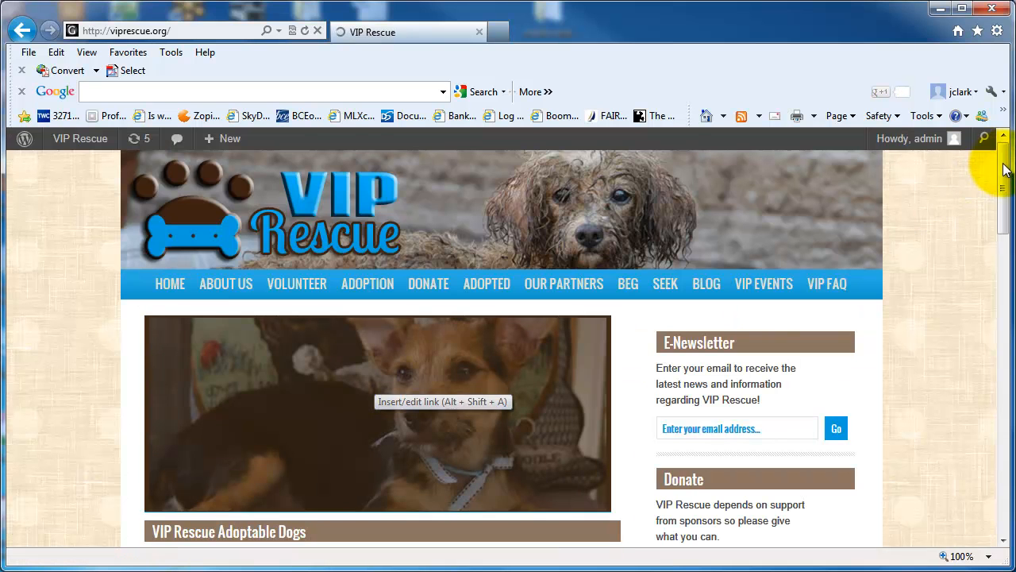
pyautogui.scroll(-3, 1004, 190)
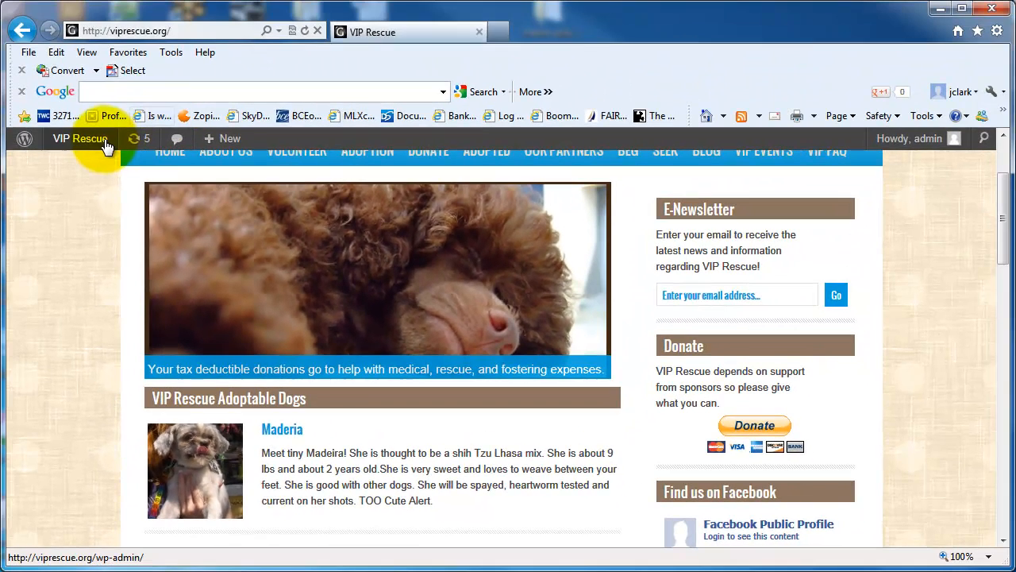
pyautogui.moveTo(85, 148)
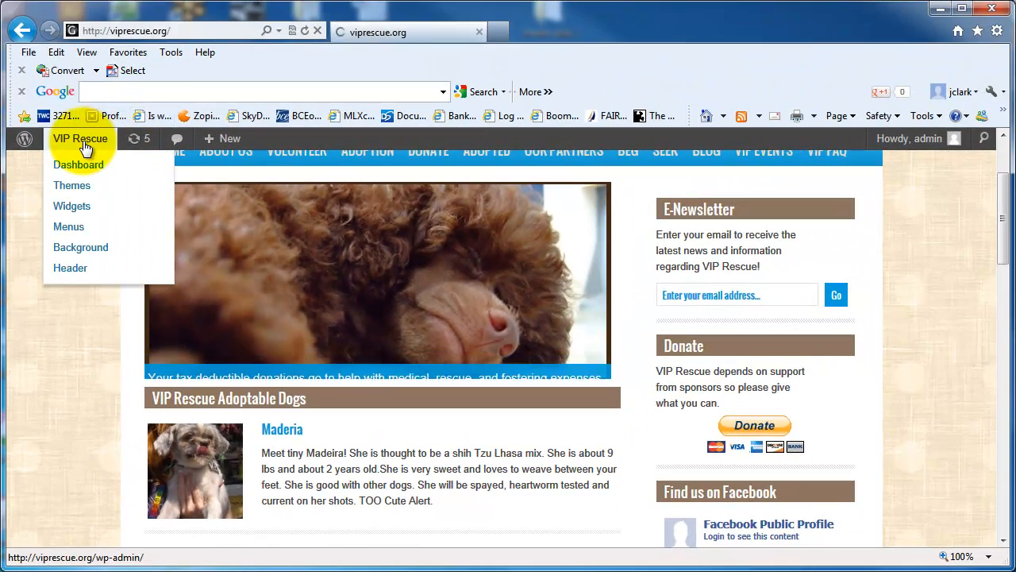
# Step: Go to the admin's posts list and search the posts for Pretzel
pyautogui.click(90, 150)
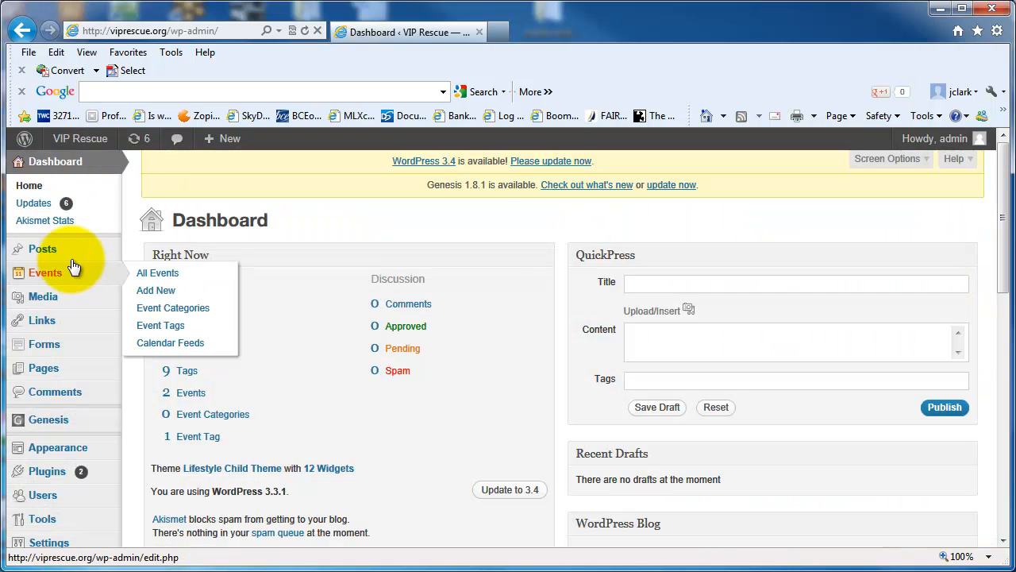
pyautogui.moveTo(73, 264)
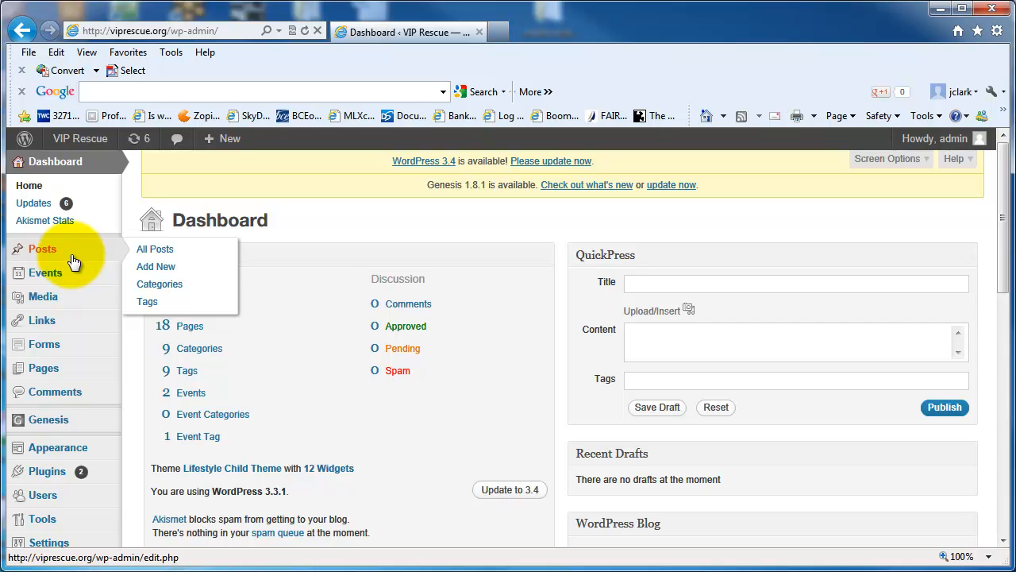
pyautogui.click(156, 251)
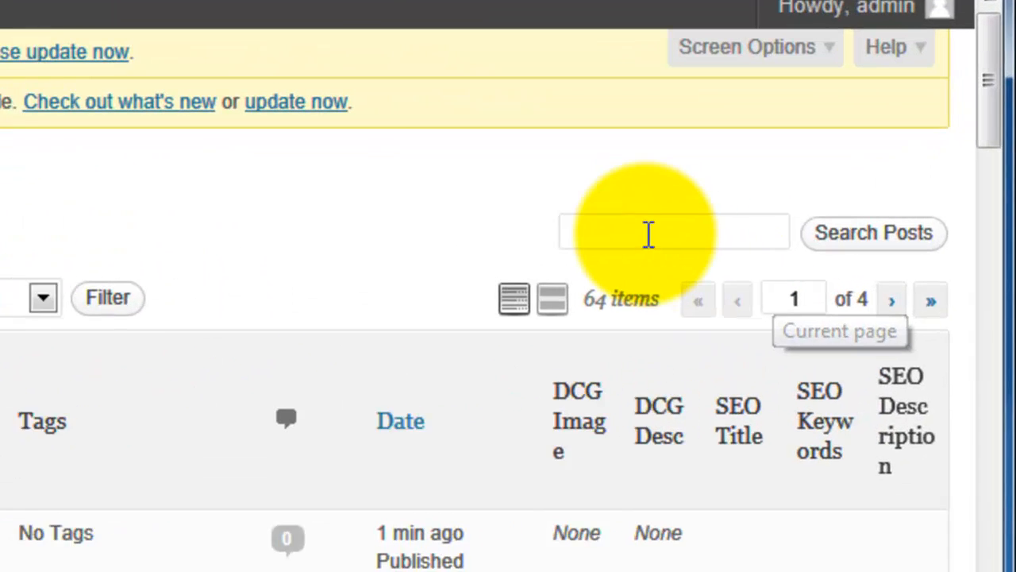
pyautogui.click(815, 244)
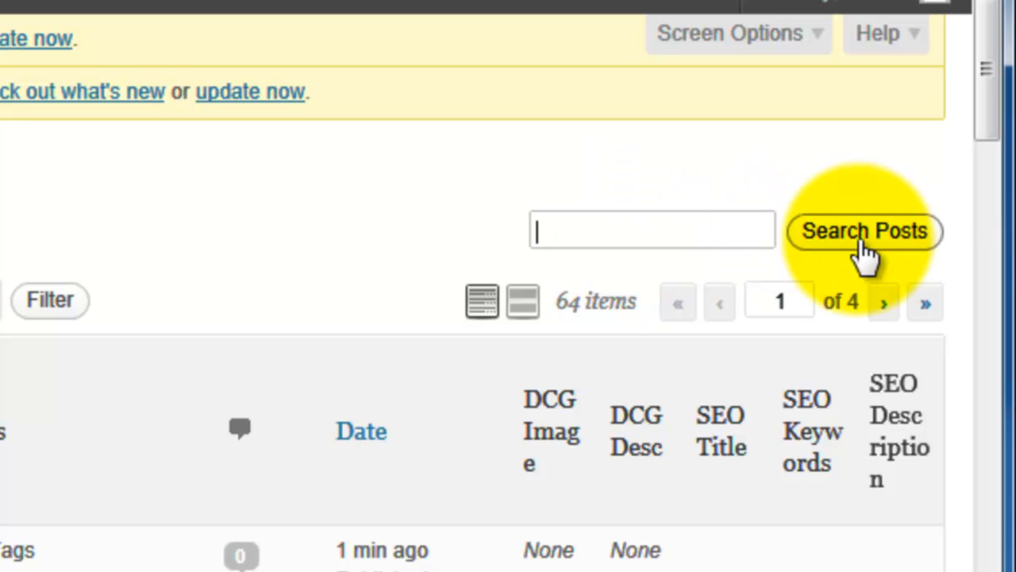
pyautogui.click(696, 235)
pyautogui.write('Pretzel')
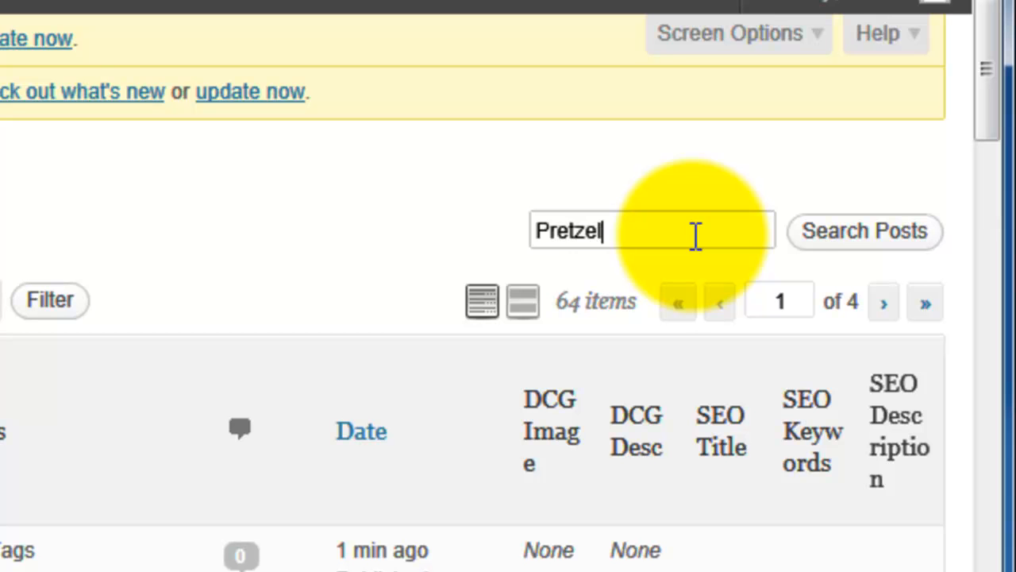
pyautogui.click(847, 243)
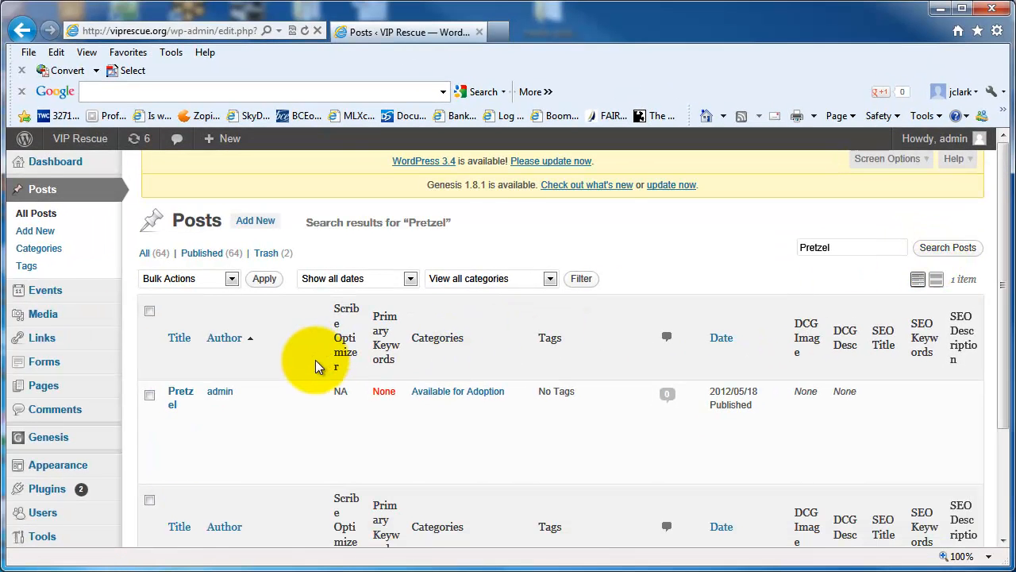
# Step: Open the Pretzel post, switch its category from Available for Adoption to Adopted, and update the post
pyautogui.moveTo(180, 395)
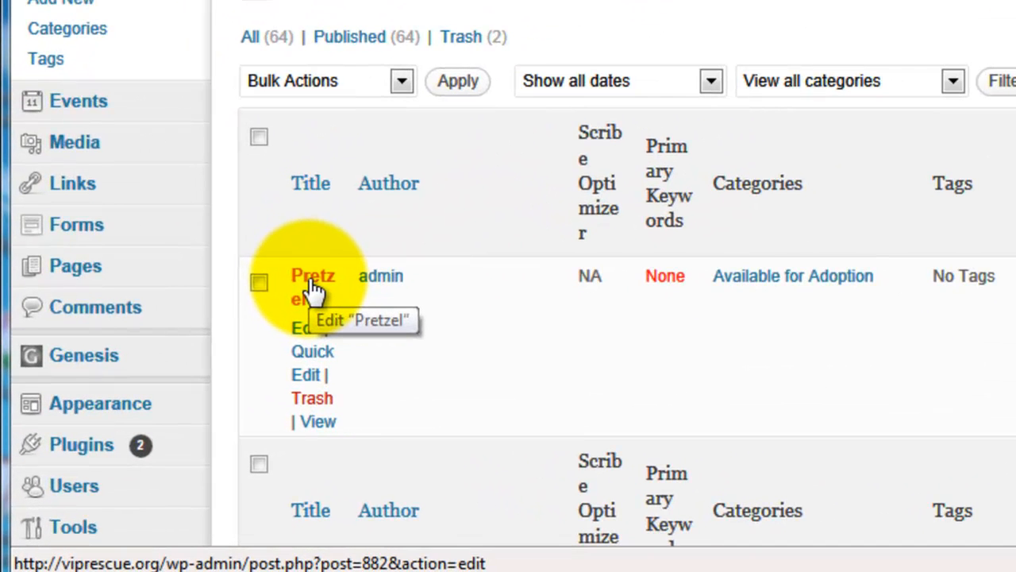
pyautogui.click(311, 290)
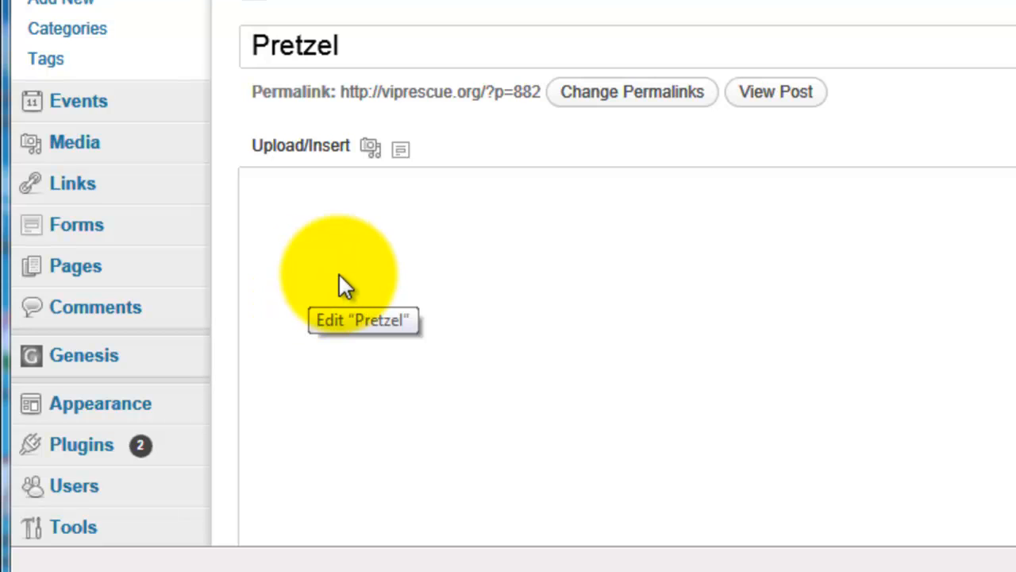
pyautogui.scroll(-15, 627, 318)
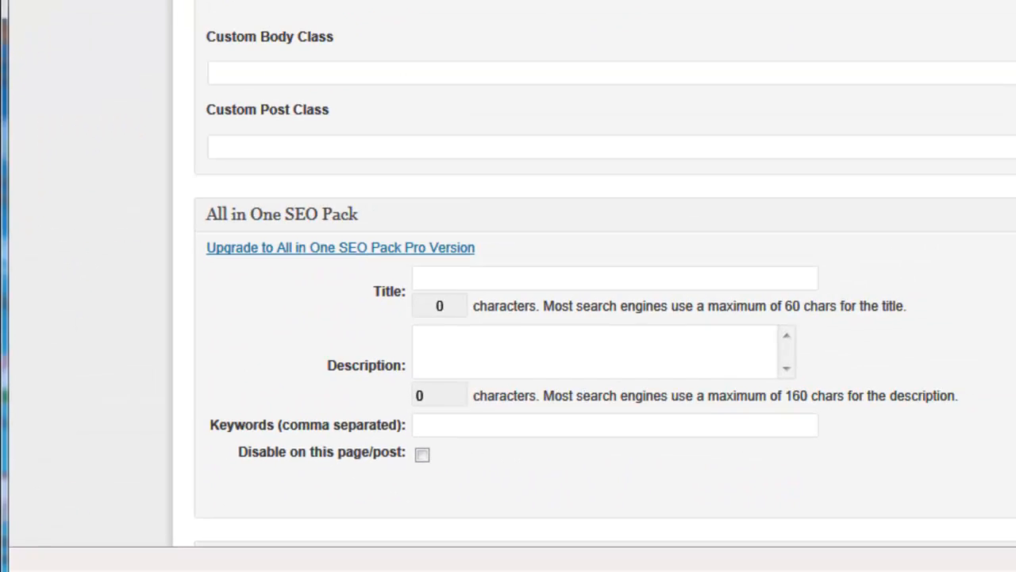
pyautogui.click(786, 341)
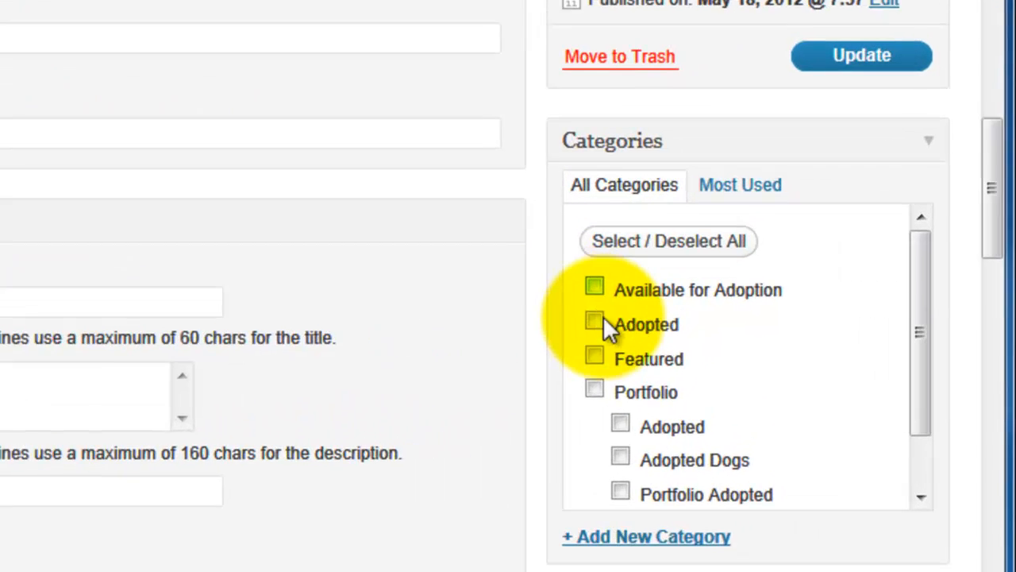
pyautogui.click(758, 363)
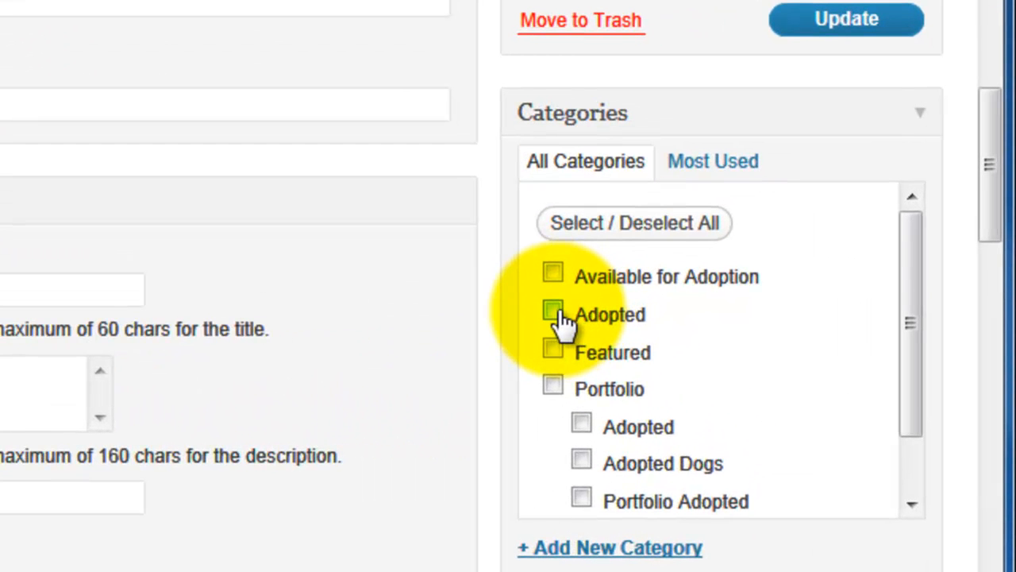
pyautogui.click(848, 24)
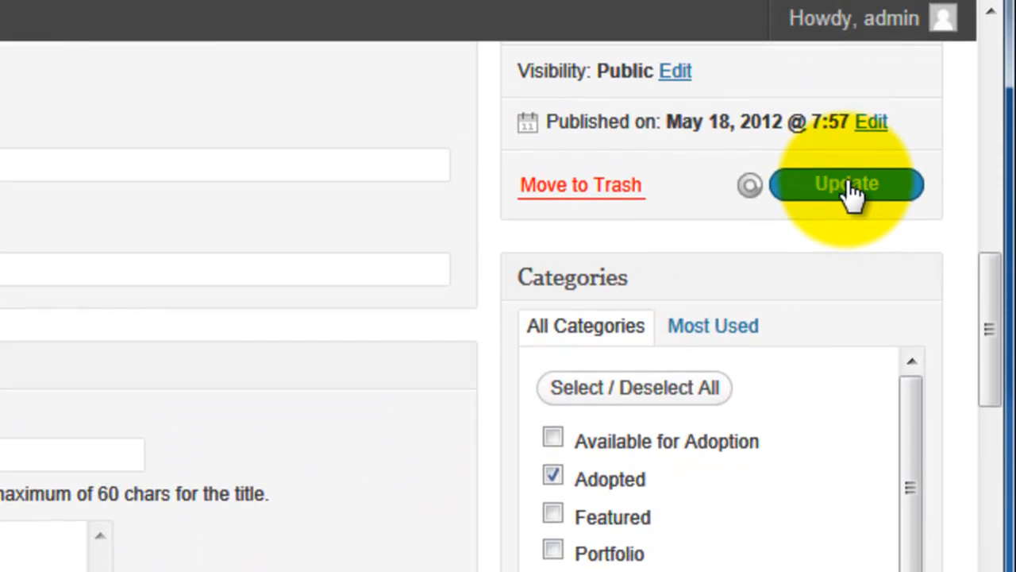